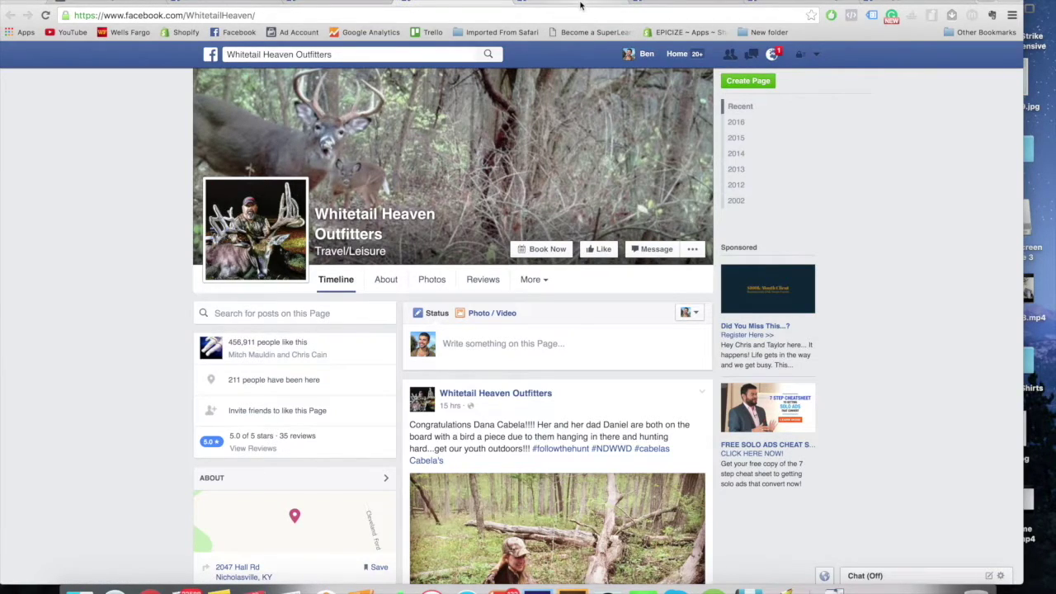
# - Look over the Facebook pages of Apple Creek Whitetails Ranch, BASS and Deer & Deer Hunting
pyautogui.click(580, 6)
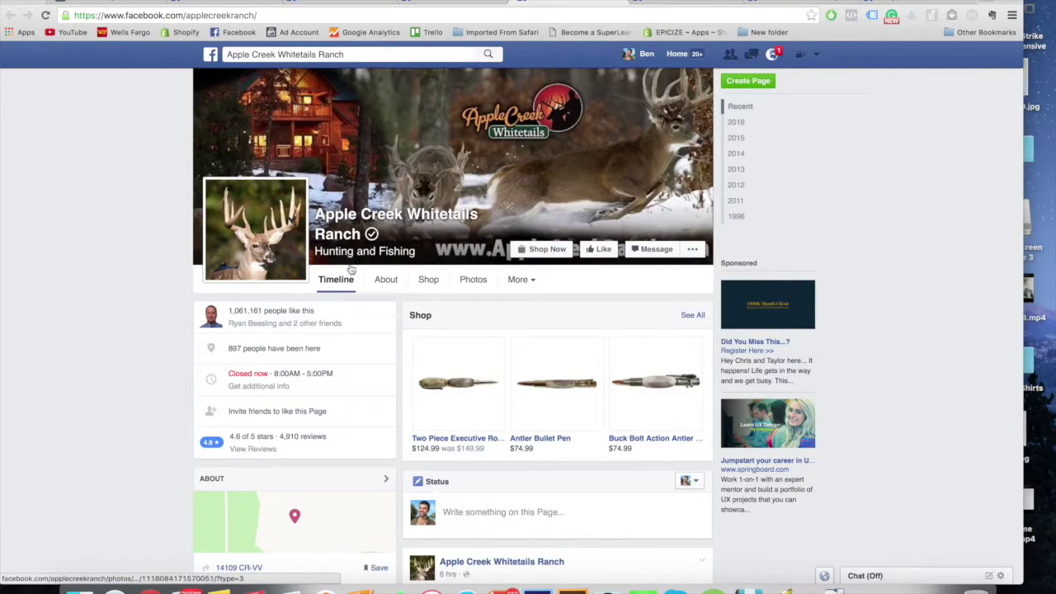
pyautogui.click(659, 7)
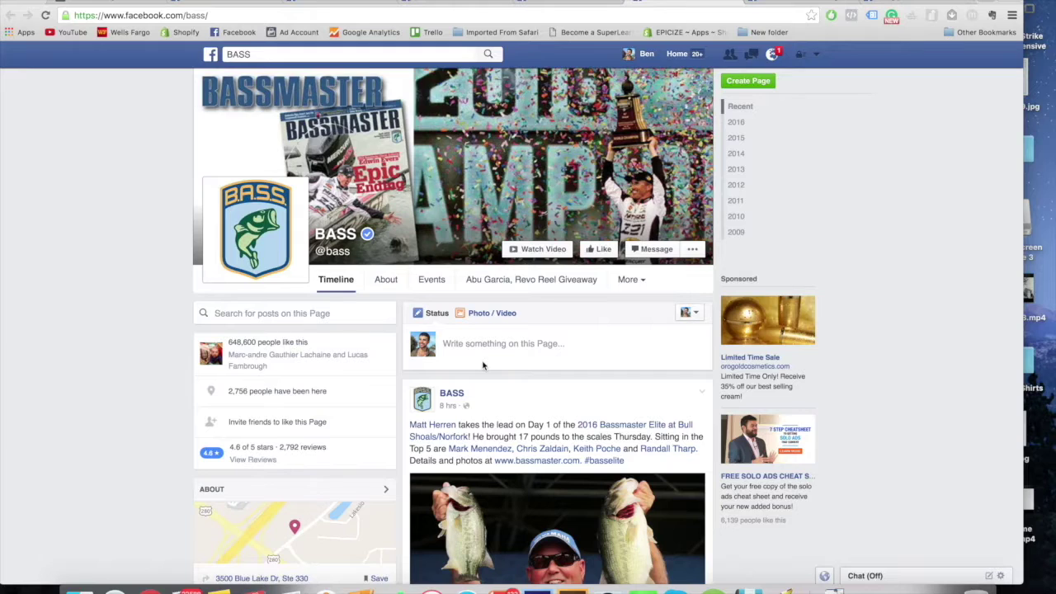
pyautogui.scroll(-5, 483, 365)
pyautogui.scroll(5, 482, 366)
pyautogui.click(771, 6)
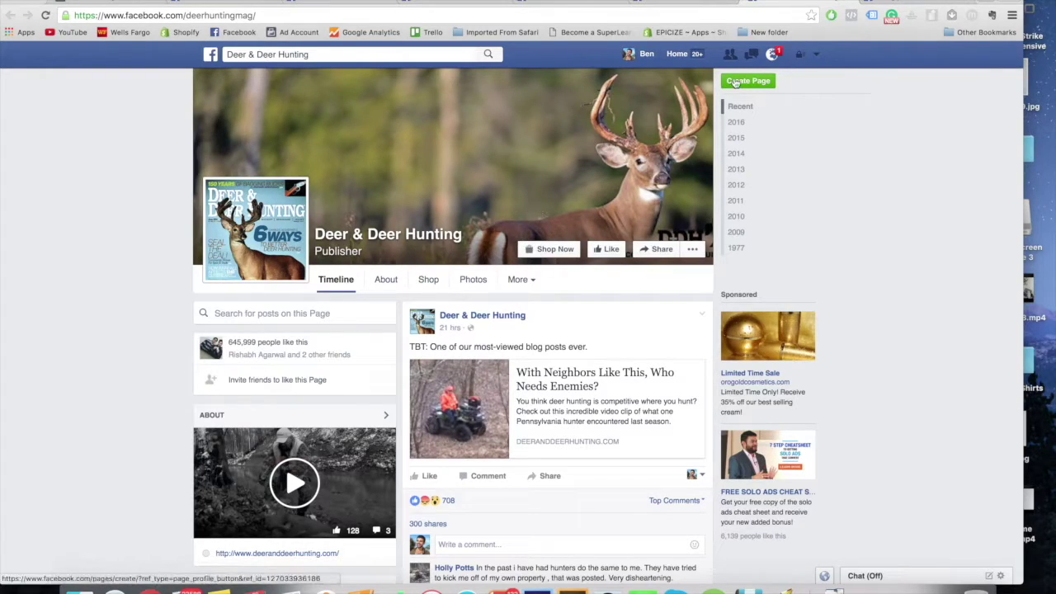
# - Examine the Ugly Stik Facebook page, including its recent posts, photos and fan comments
pyautogui.hotkey('ctrl', 'Tab')
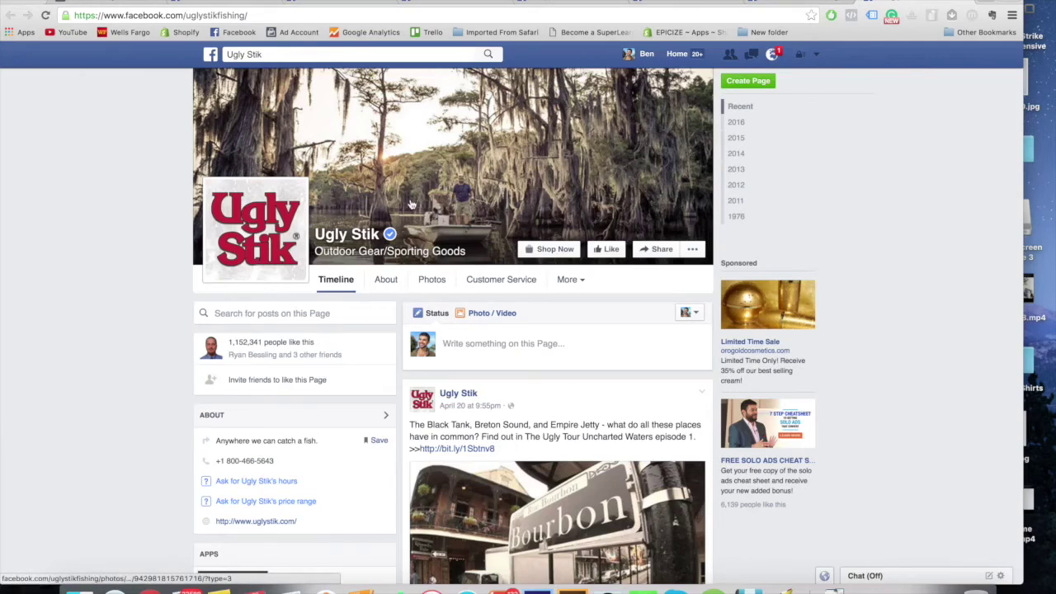
pyautogui.scroll(-2, 356, 423)
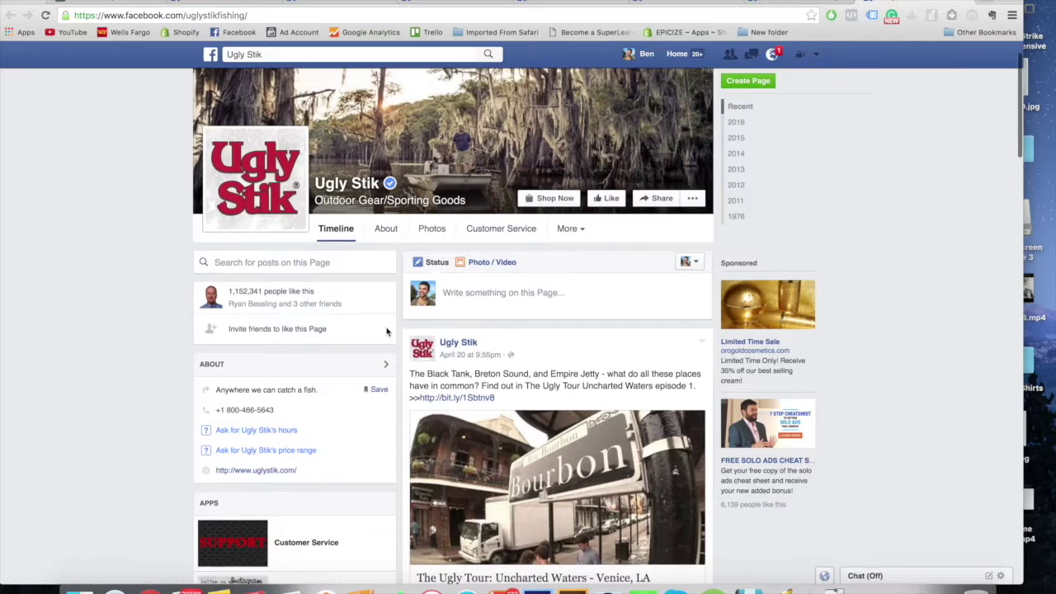
pyautogui.scroll(-4, 385, 334)
pyautogui.scroll(-15, 487, 247)
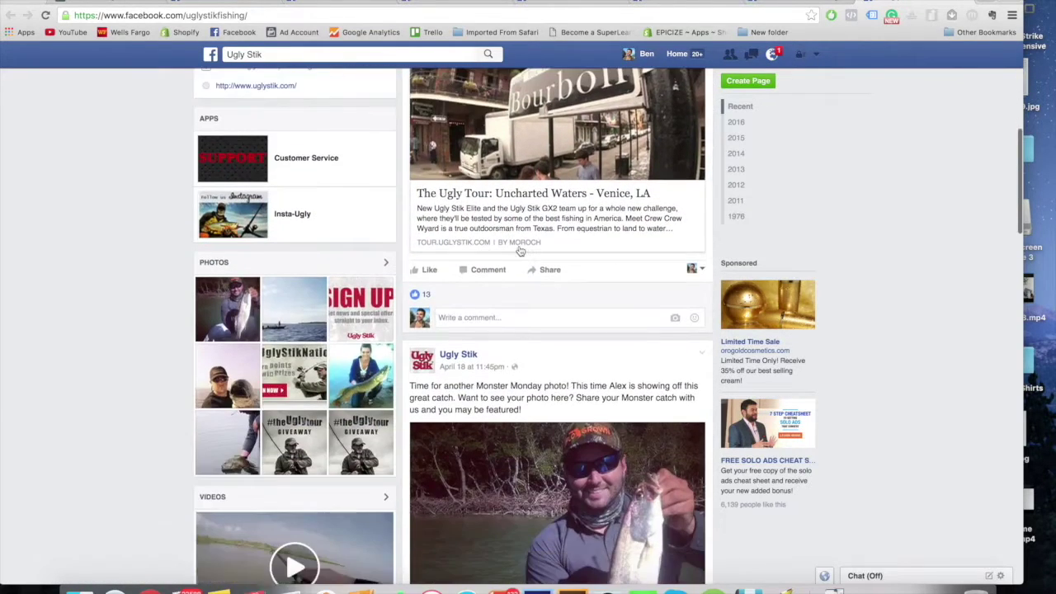
pyautogui.scroll(-8, 522, 178)
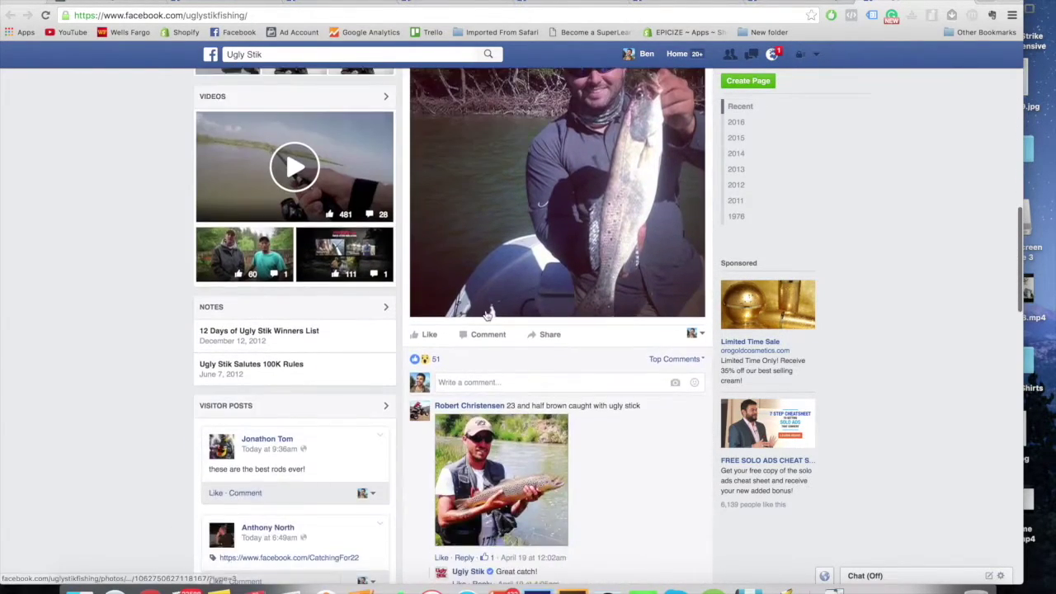
pyautogui.scroll(9, 465, 348)
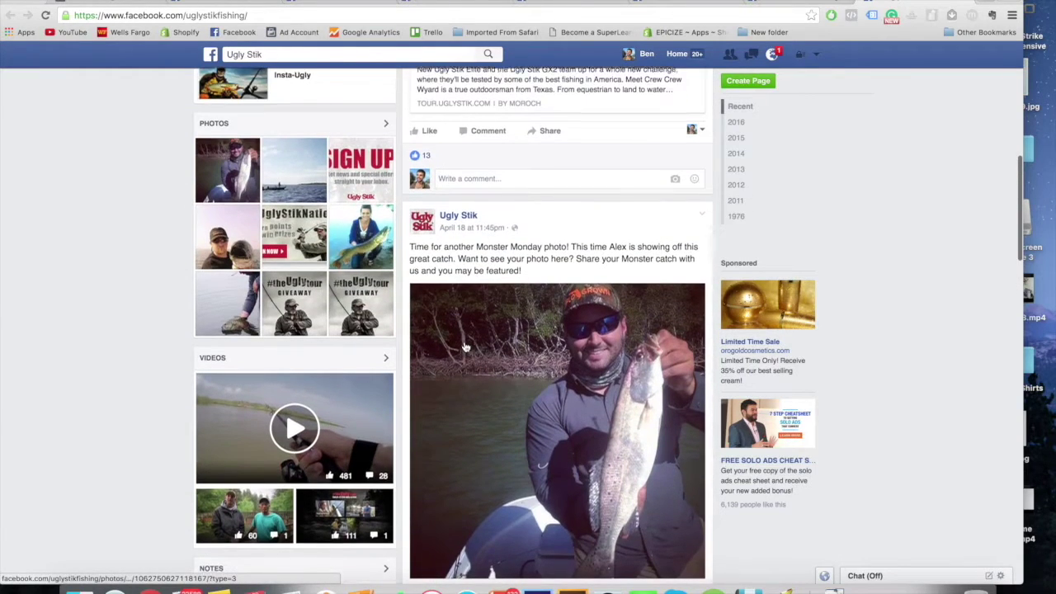
pyautogui.scroll(-20, 465, 348)
pyautogui.scroll(20, 546, 270)
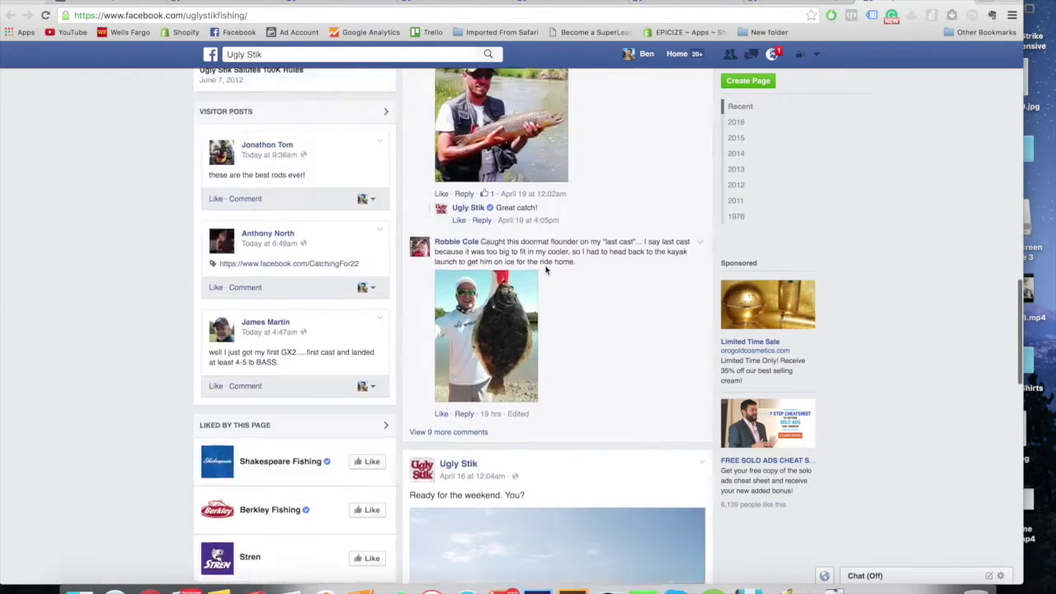
pyautogui.scroll(20, 462, 257)
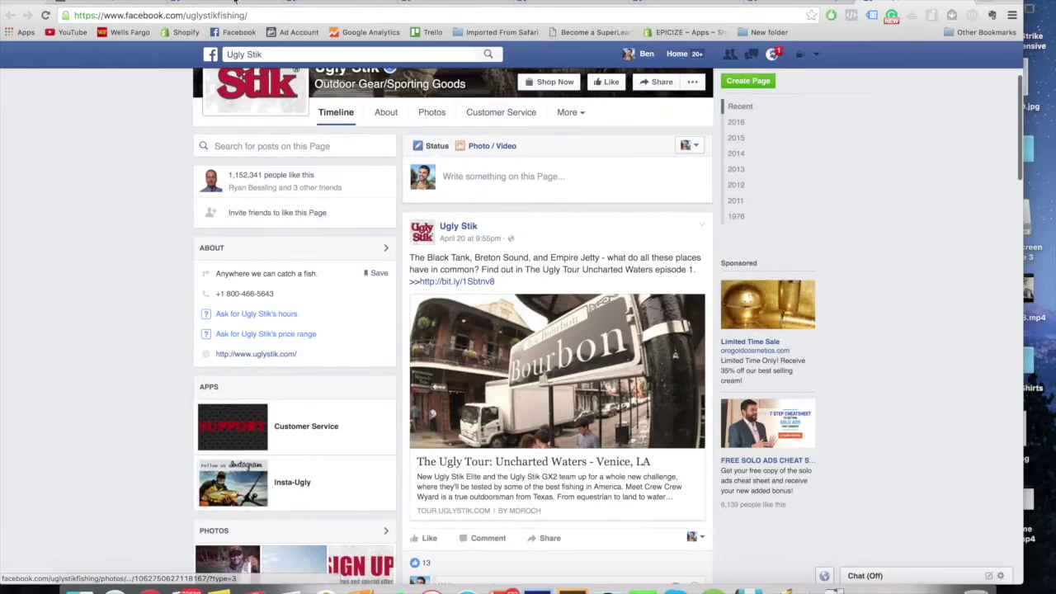
# - From the Audience Insights Community category, open the I Love Trucks and Bowhunting pages in separate new tabs
pyautogui.hotkey('ctrl', 'w')
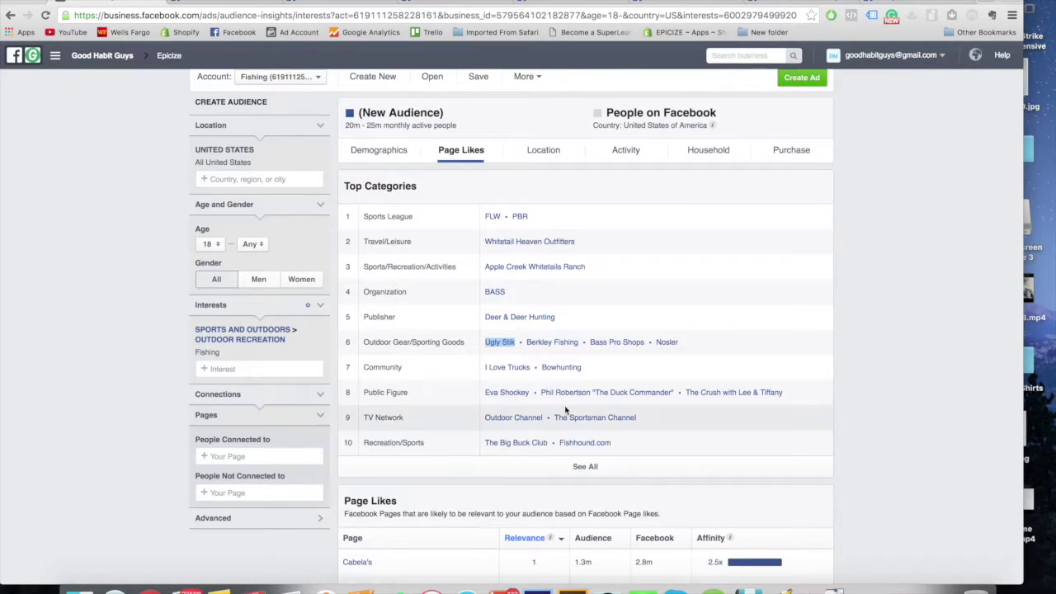
pyautogui.rightClick(518, 369)
pyautogui.click(524, 372)
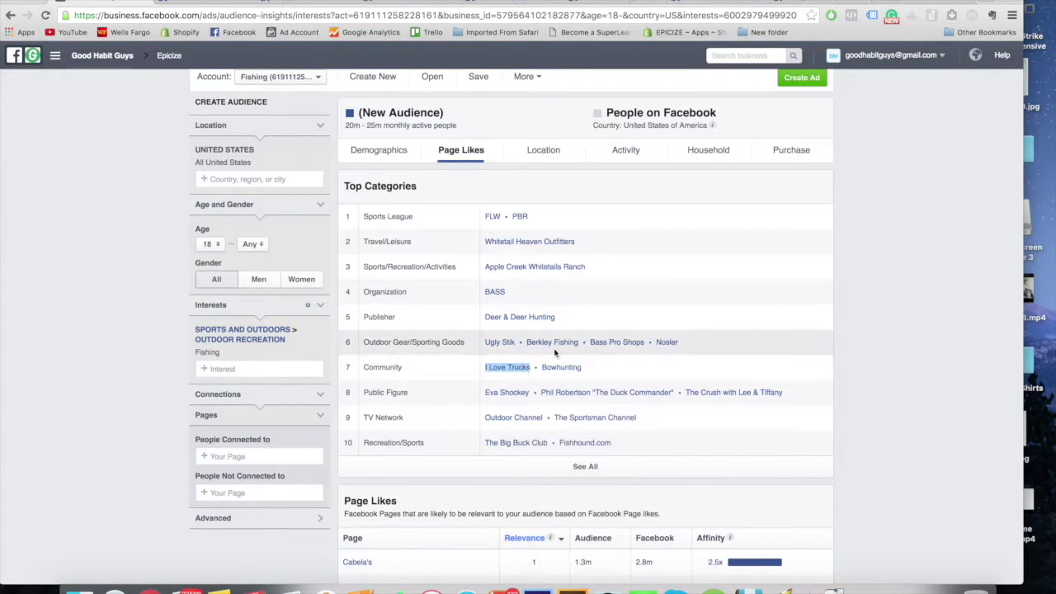
pyautogui.rightClick(582, 369)
pyautogui.click(588, 373)
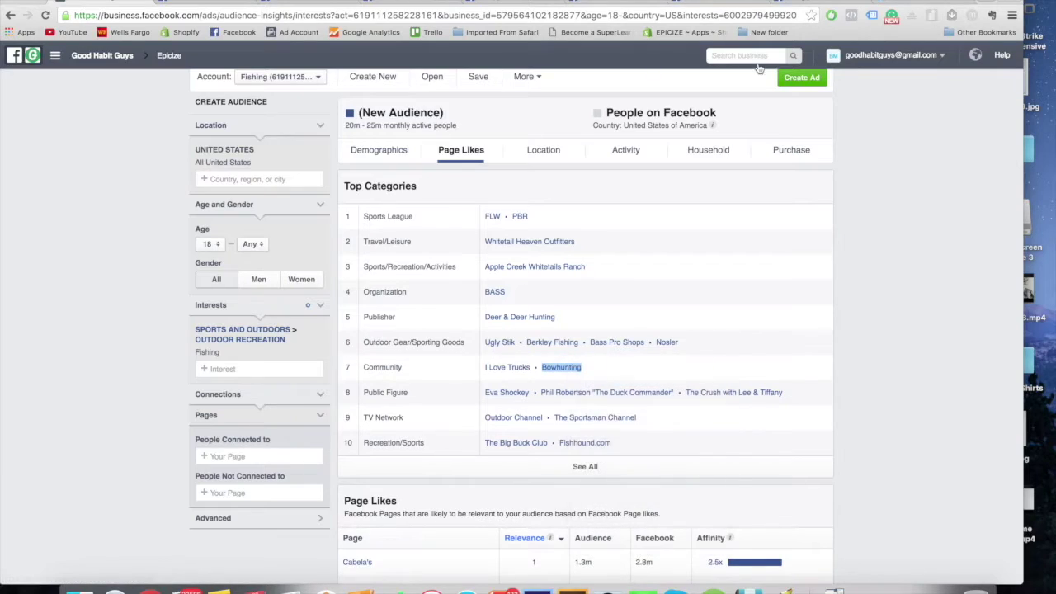
# - View the I Love Trucks and Bowhunting pages, and return to the Fishing audience's Page Likes in Audience Insights
pyautogui.click(837, 3)
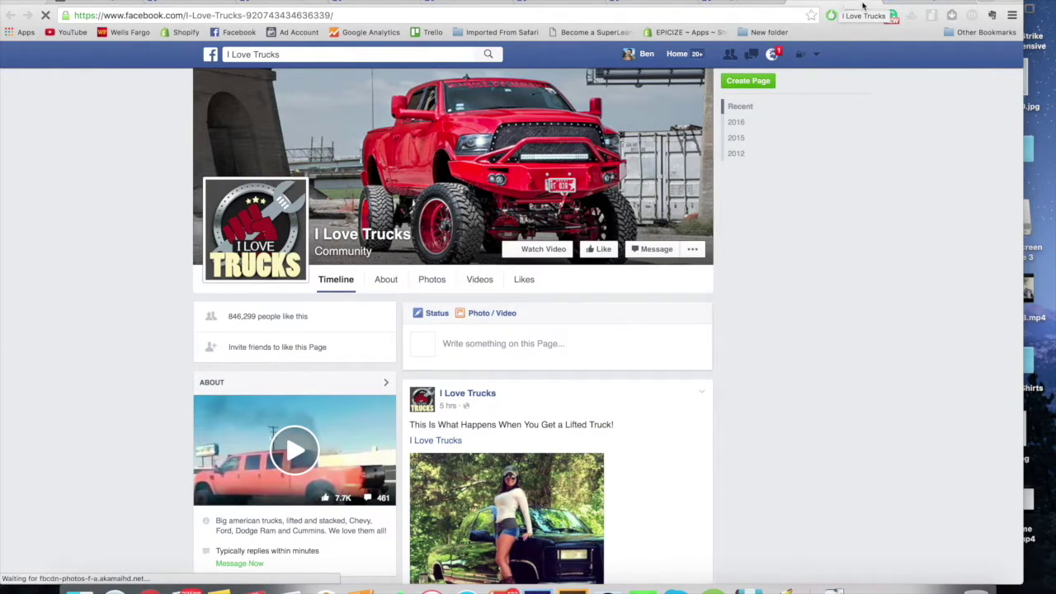
pyautogui.click(902, 5)
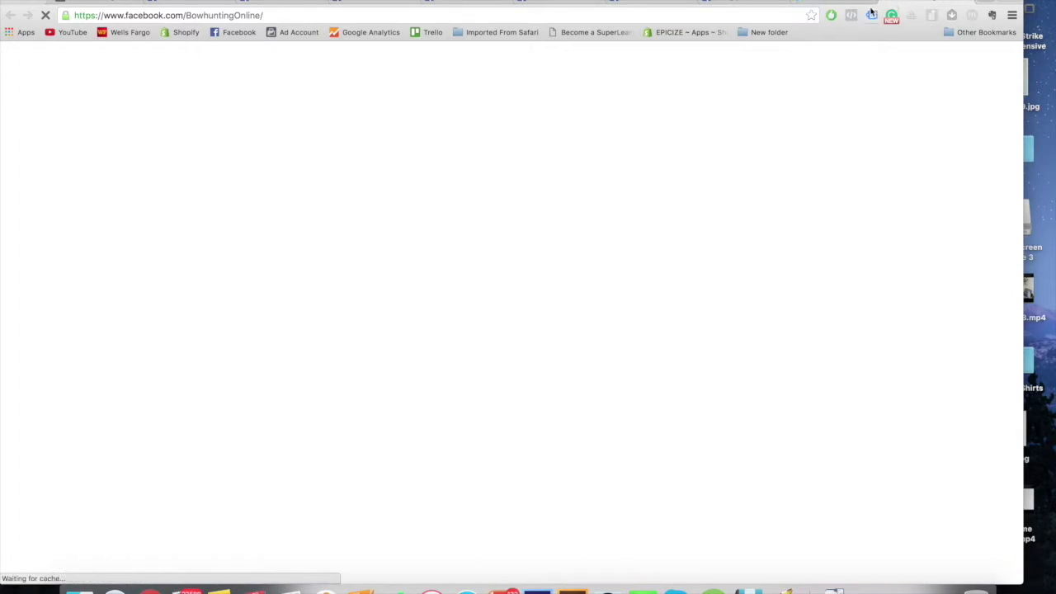
pyautogui.click(107, 3)
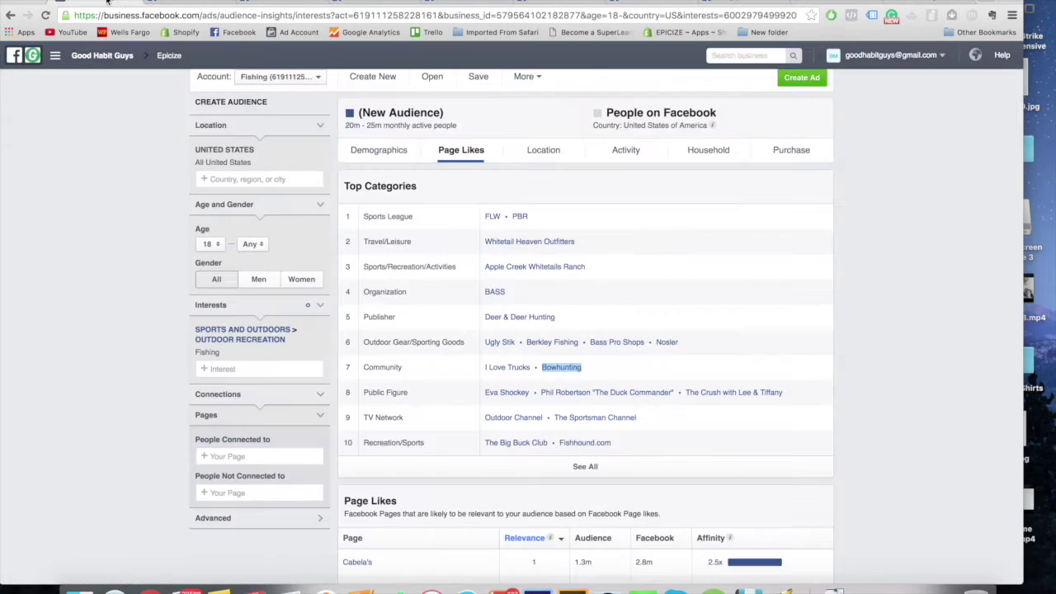
pyautogui.moveTo(236, 352); pyautogui.dragTo(195, 355)
pyautogui.click(436, 304)
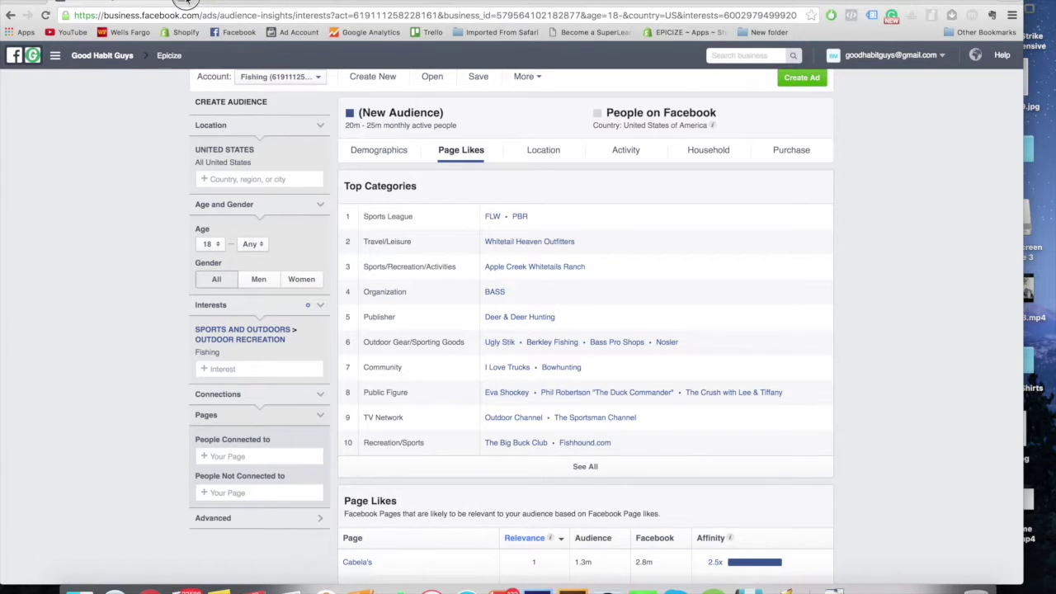
# - Search Google for "fishing magazines" in a separate tab
pyautogui.click(186, 4)
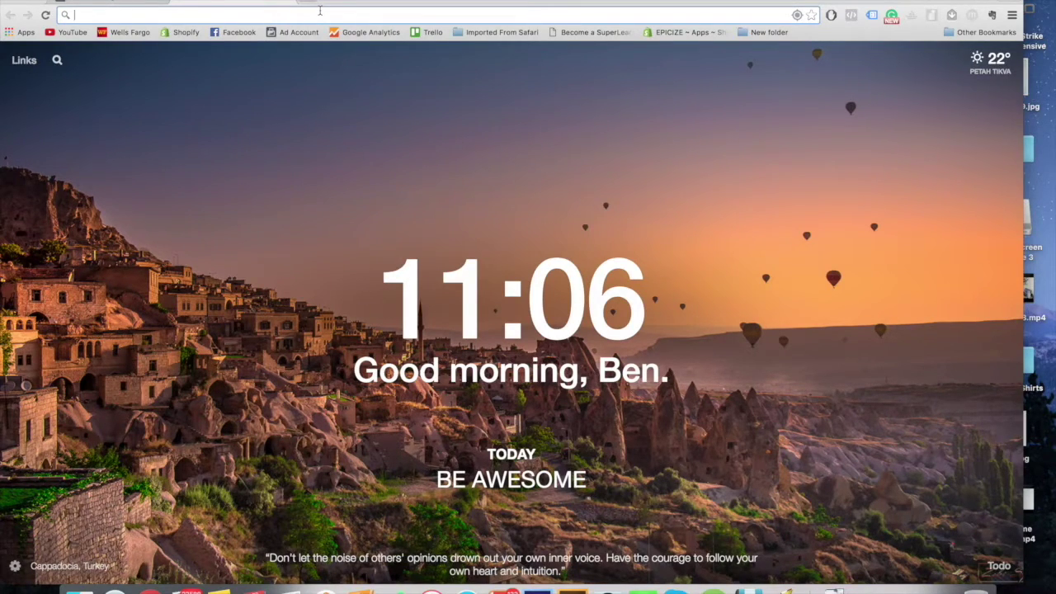
pyautogui.write('Fishing M')
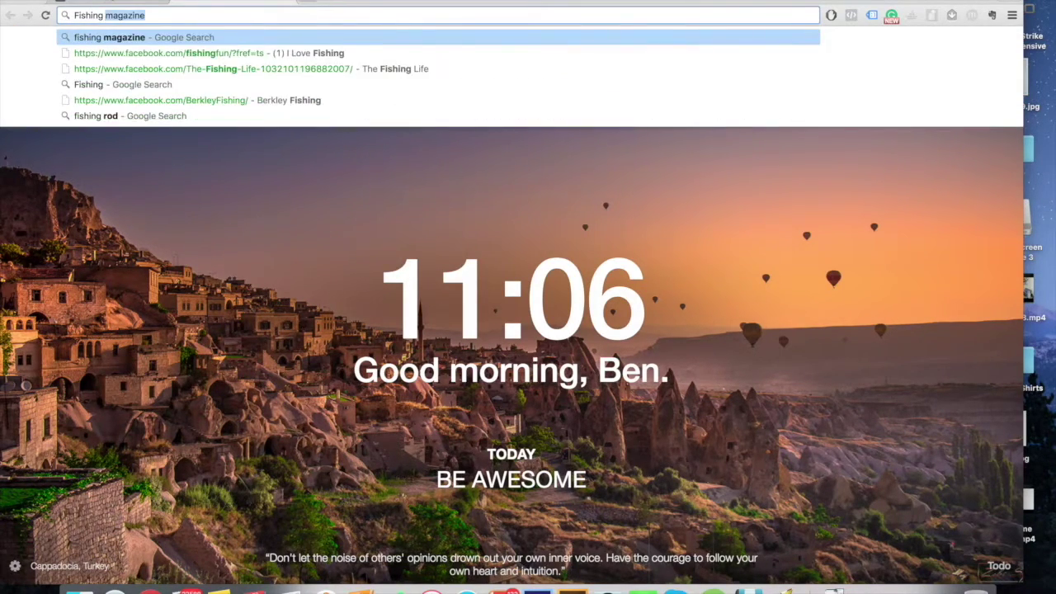
pyautogui.write('a')
pyautogui.press('Return')
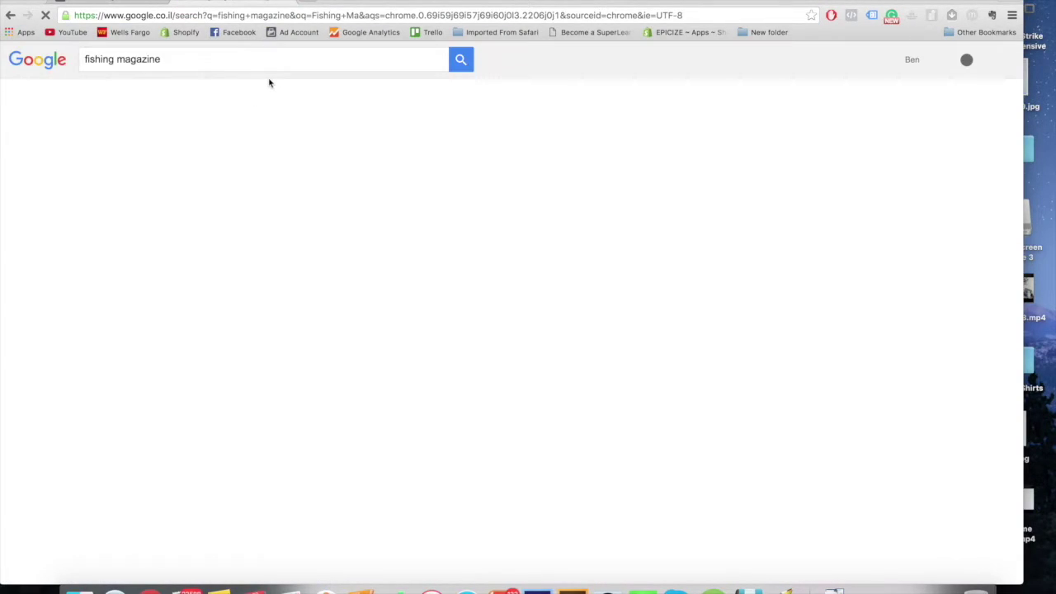
pyautogui.click(177, 63)
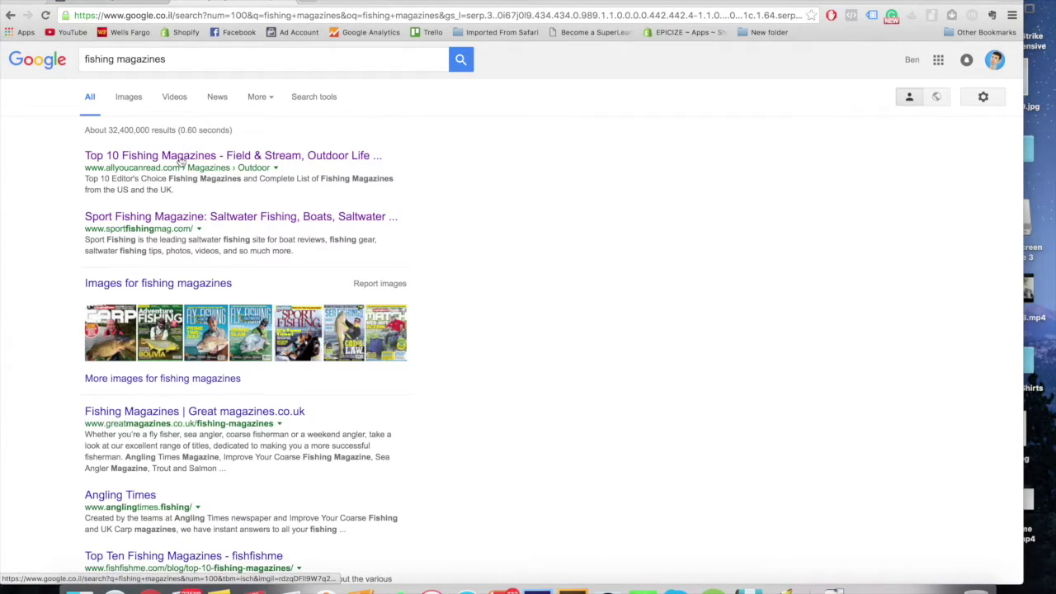
# - Open the allyoucanread.com Top 10 Fishing Magazines result in a new tab and look through the ranked magazines
pyautogui.rightClick(175, 157)
pyautogui.click(185, 164)
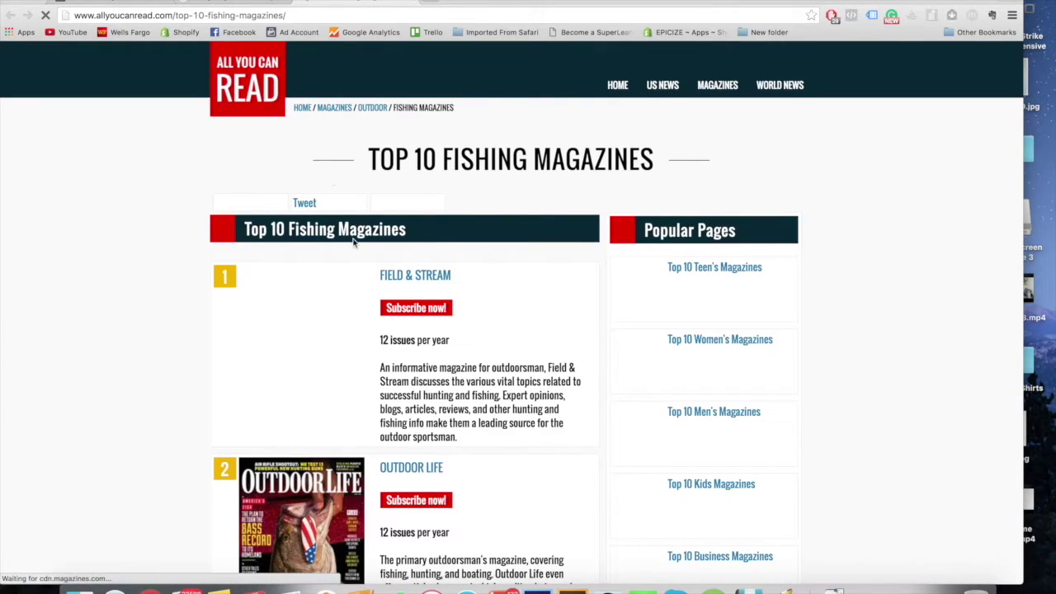
pyautogui.scroll(-1, 355, 281)
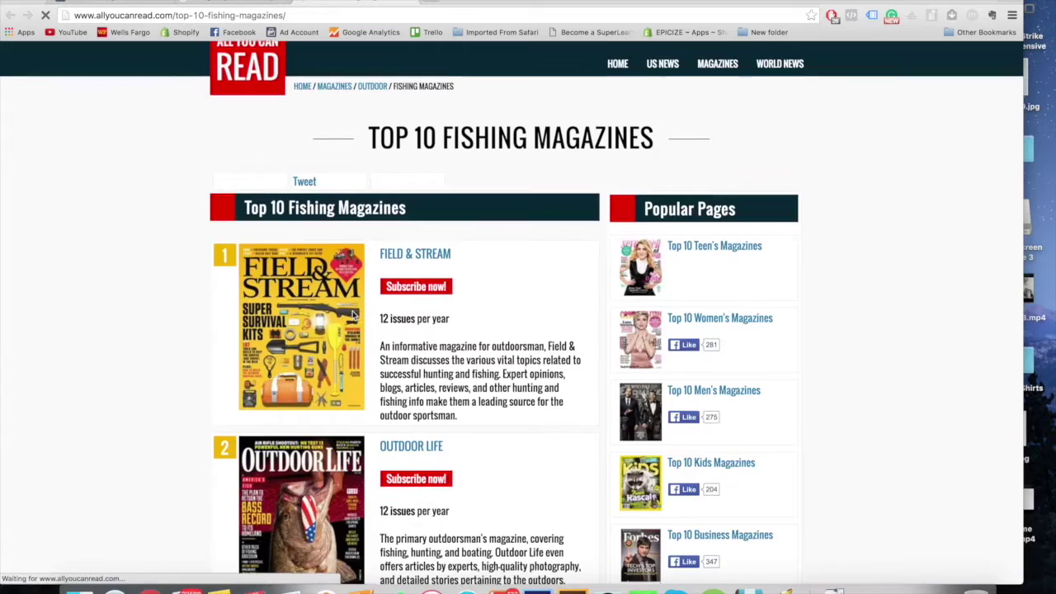
pyautogui.scroll(-5, 355, 313)
pyautogui.scroll(3, 392, 278)
pyautogui.scroll(-5, 412, 297)
pyautogui.scroll(-7, 419, 302)
pyautogui.scroll(-5, 421, 264)
pyautogui.scroll(15, 437, 256)
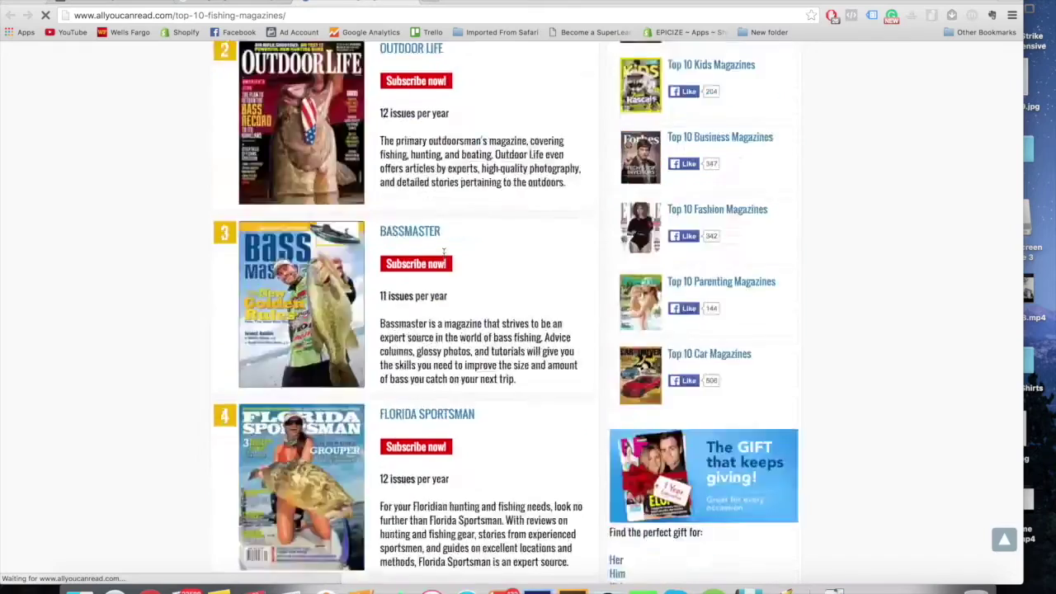
pyautogui.scroll(10, 429, 256)
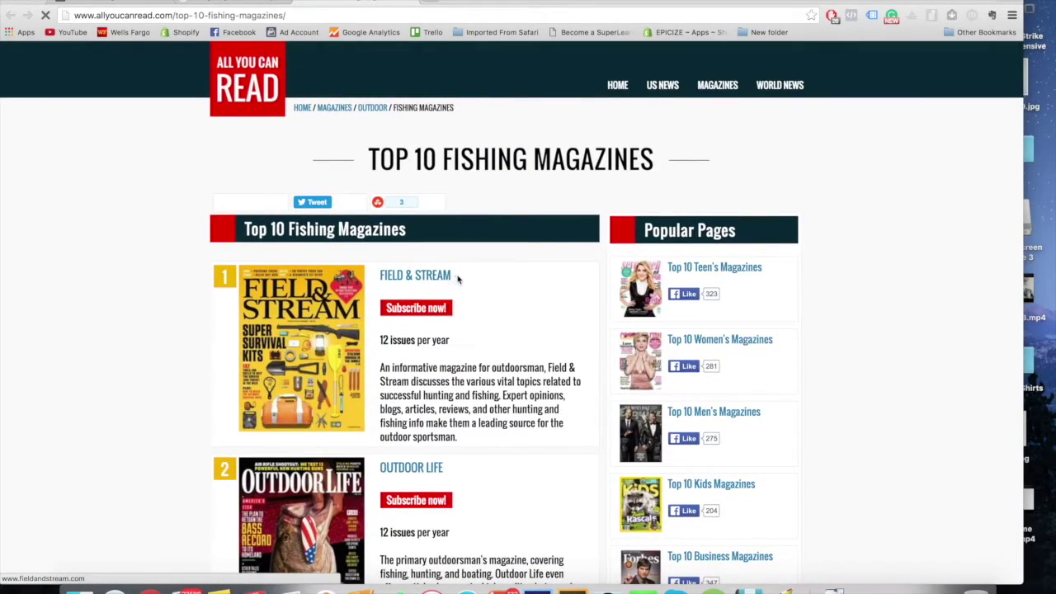
# - Copy the name of the top-ranked magazine, FIELD & STREAM, and go back to Audience Insights
pyautogui.moveTo(457, 278); pyautogui.dragTo(378, 277)
pyautogui.hotkey('ctrl', 'c')
pyautogui.hotkey('ctrl', 'shift', 'Tab')
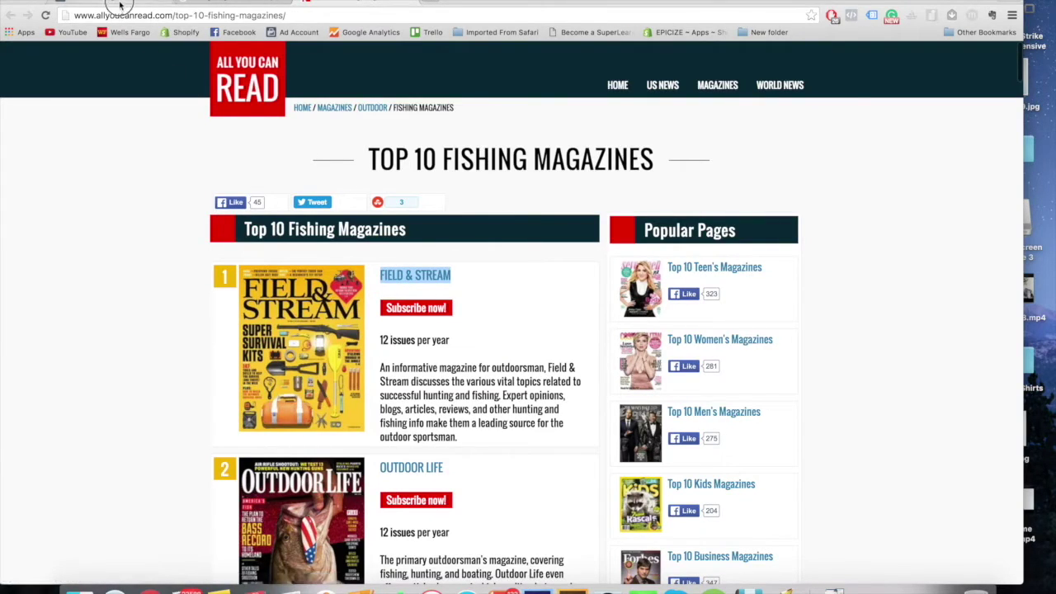
# - Replace the Fishing interest of the audience with Field & Stream
pyautogui.click(320, 352)
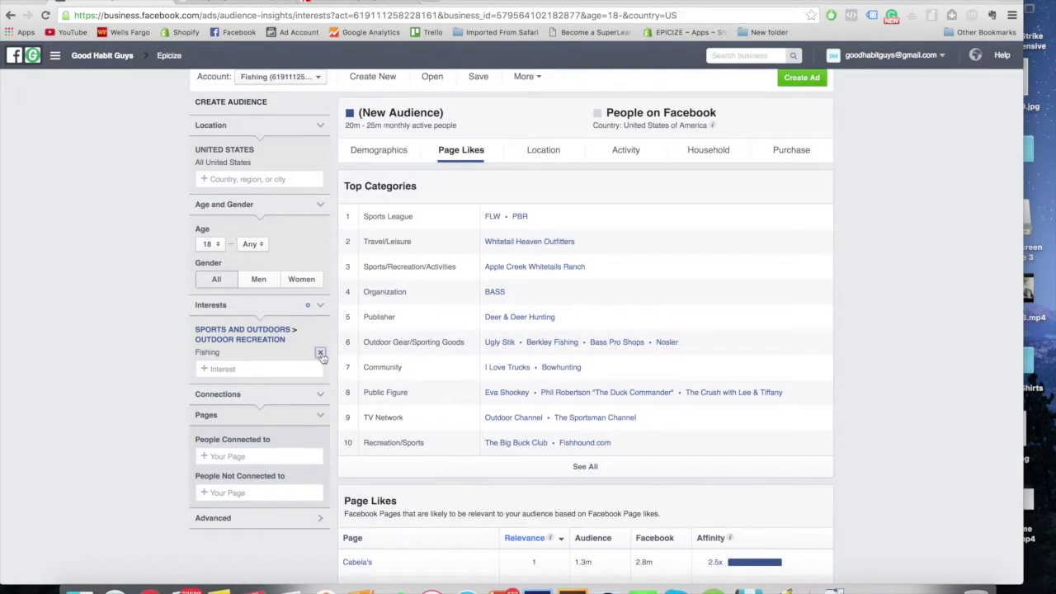
pyautogui.click(261, 334)
pyautogui.hotkey('ctrl', 'v')
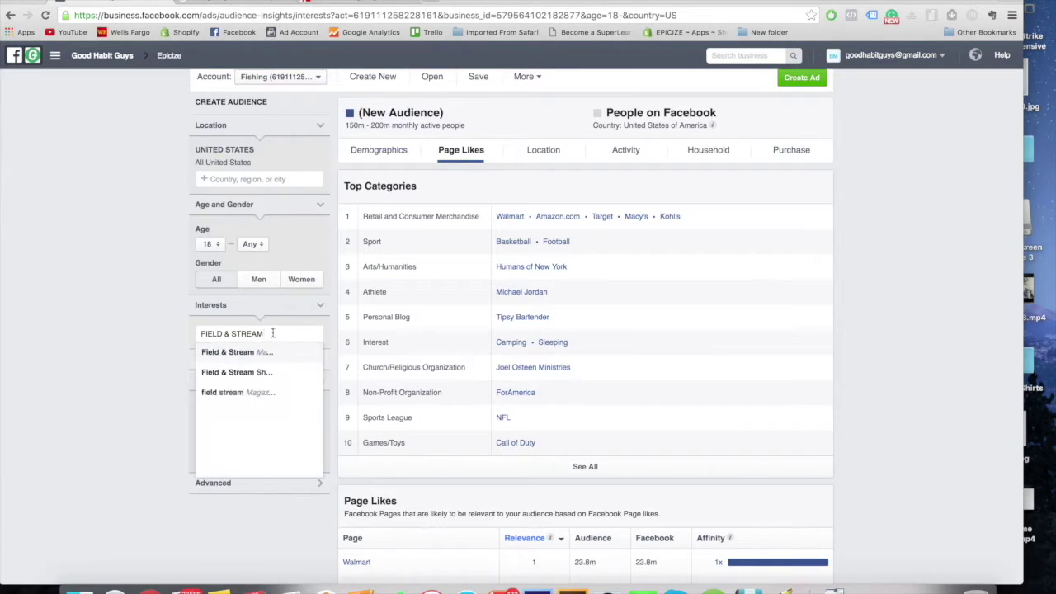
pyautogui.click(239, 372)
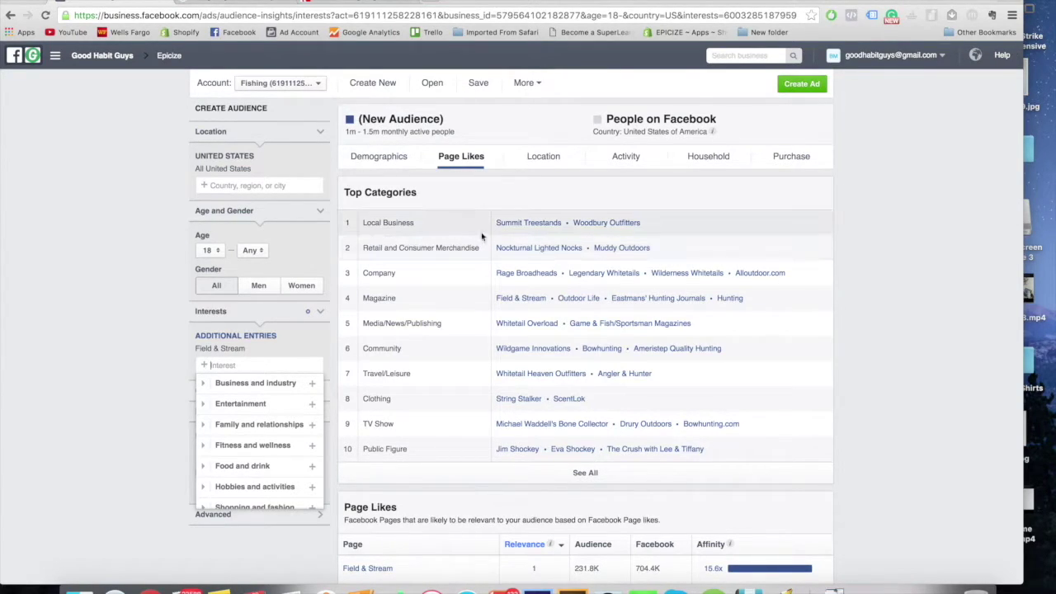
# - Open Summit Treestands, Woodbury Outfitters, Nockturnal Lighted Nocks and Muddy Outdoors from the top categories in separate new tabs
pyautogui.rightClick(523, 223)
pyautogui.click(570, 225)
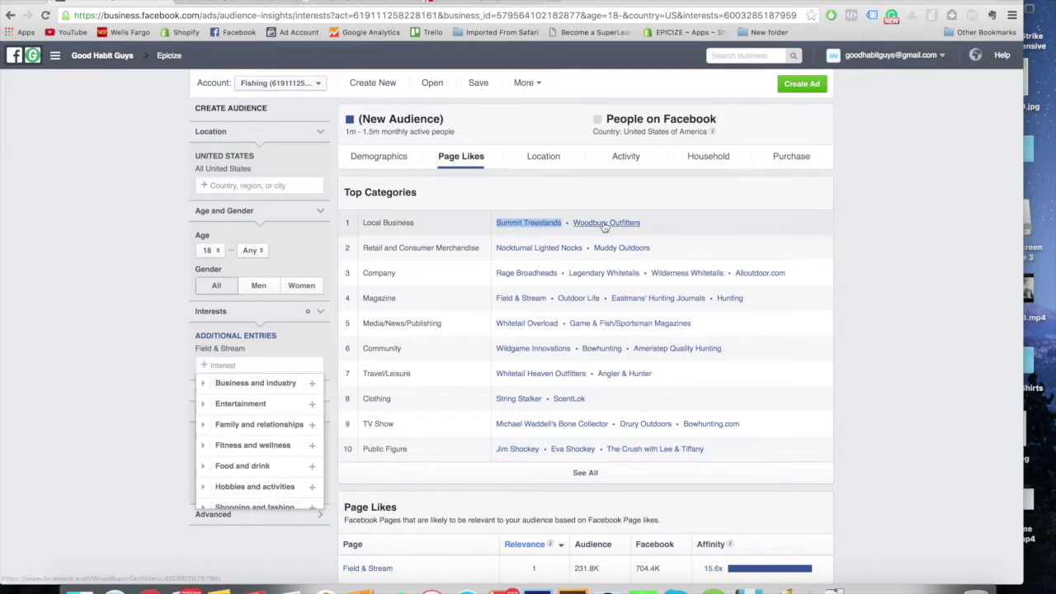
pyautogui.rightClick(606, 222)
pyautogui.click(636, 227)
pyautogui.rightClick(578, 249)
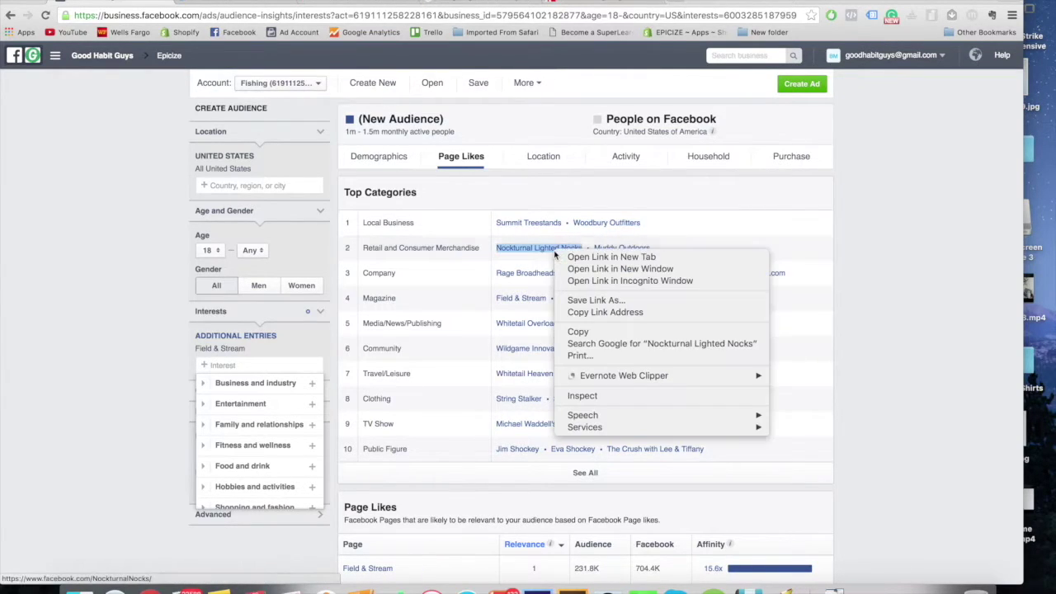
pyautogui.click(625, 255)
pyautogui.rightClick(627, 251)
pyautogui.click(635, 253)
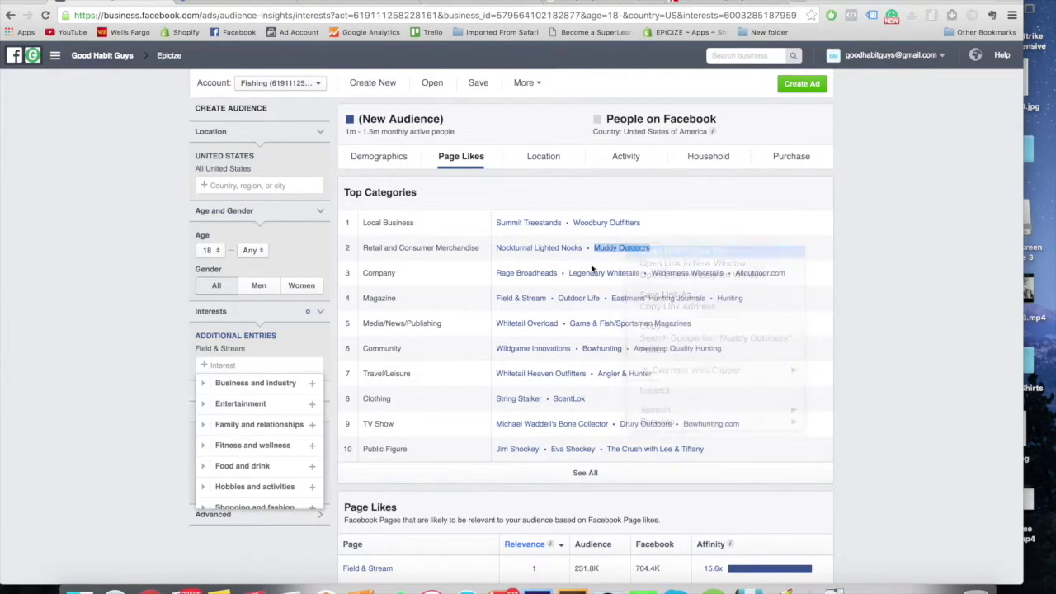
# - Open the Rage Broadheads, Legendary Whitetails and Wilderness Whitetails pages from the Company category in separate new tabs
pyautogui.rightClick(535, 275)
pyautogui.click(541, 278)
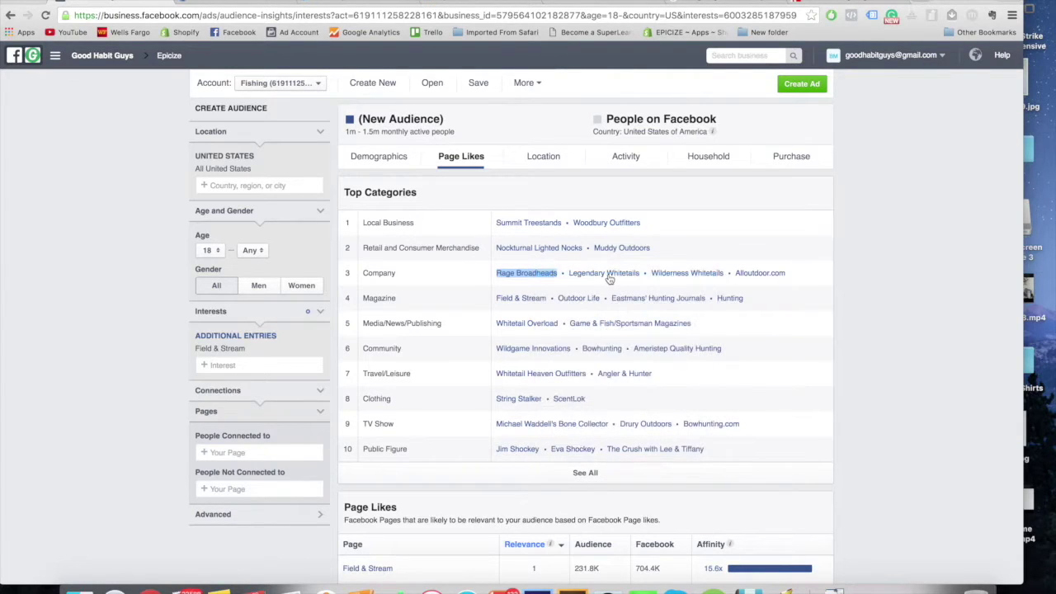
pyautogui.rightClick(619, 273)
pyautogui.click(639, 282)
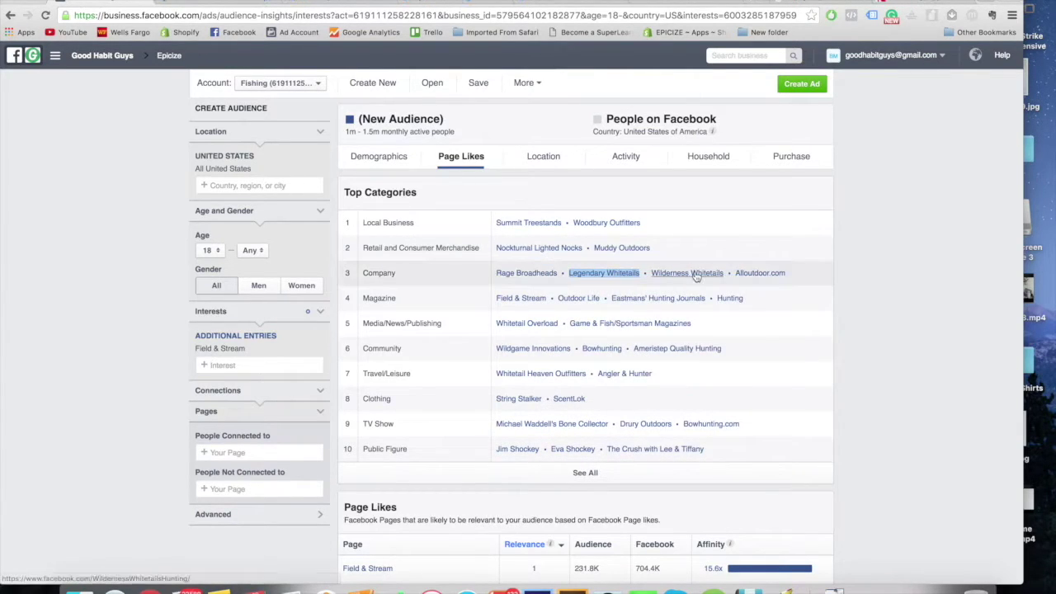
pyautogui.rightClick(697, 272)
pyautogui.click(720, 277)
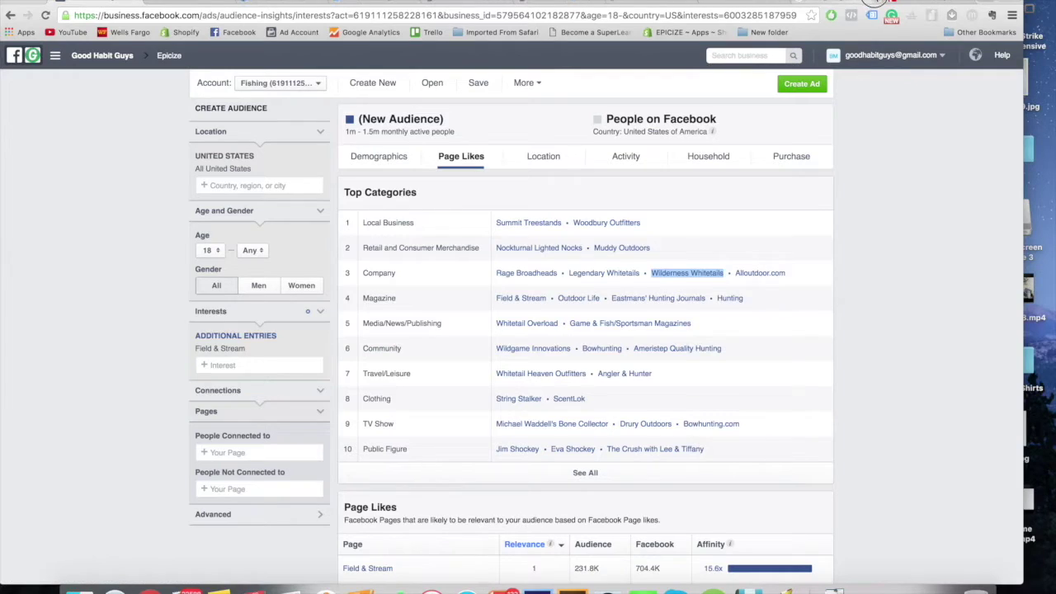
# - Review the Summit Treestands, Woodbury Outfitters and Nockturnal Lighted Nocks Facebook pages, closing each tab once checked
pyautogui.click(243, 4)
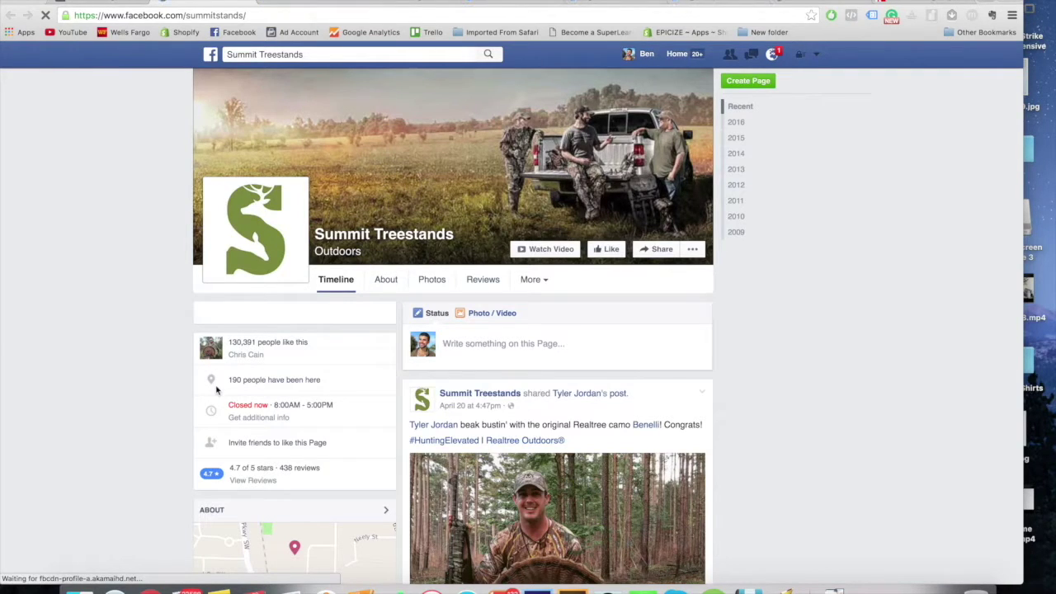
pyautogui.scroll(-4, 217, 391)
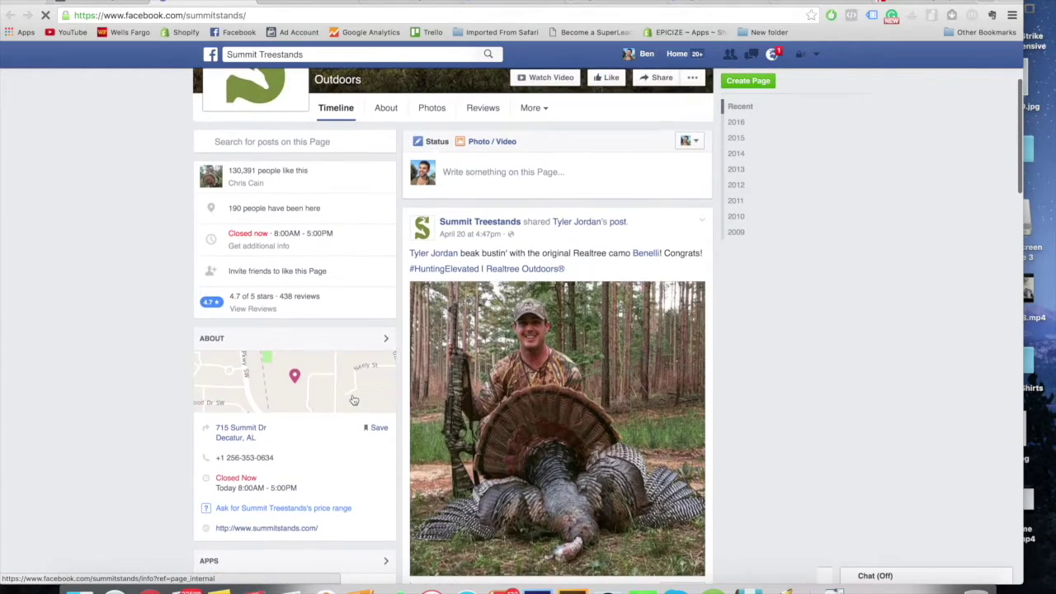
pyautogui.click(241, 3)
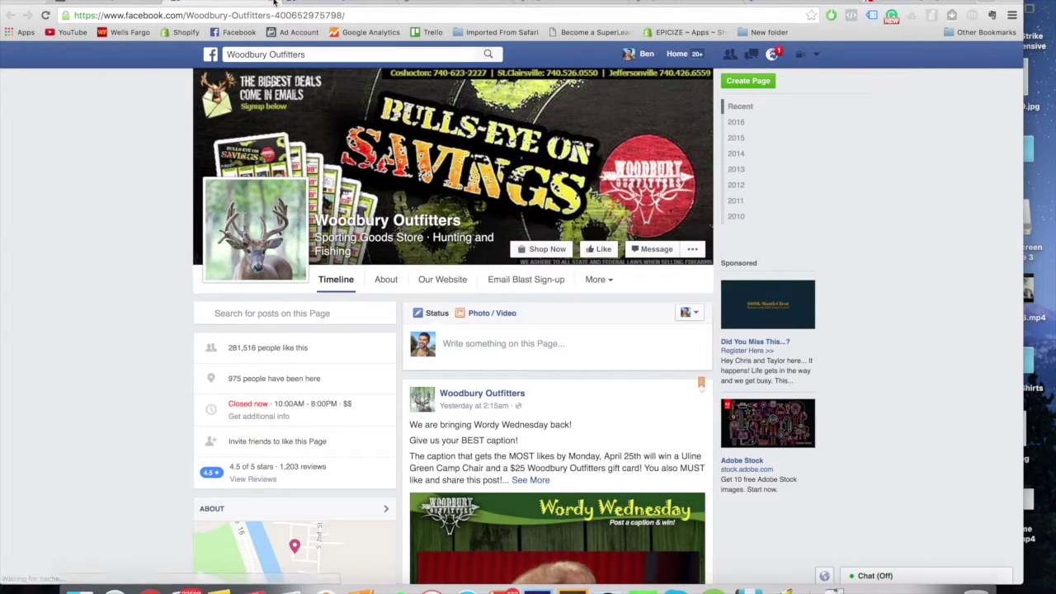
pyautogui.click(306, 3)
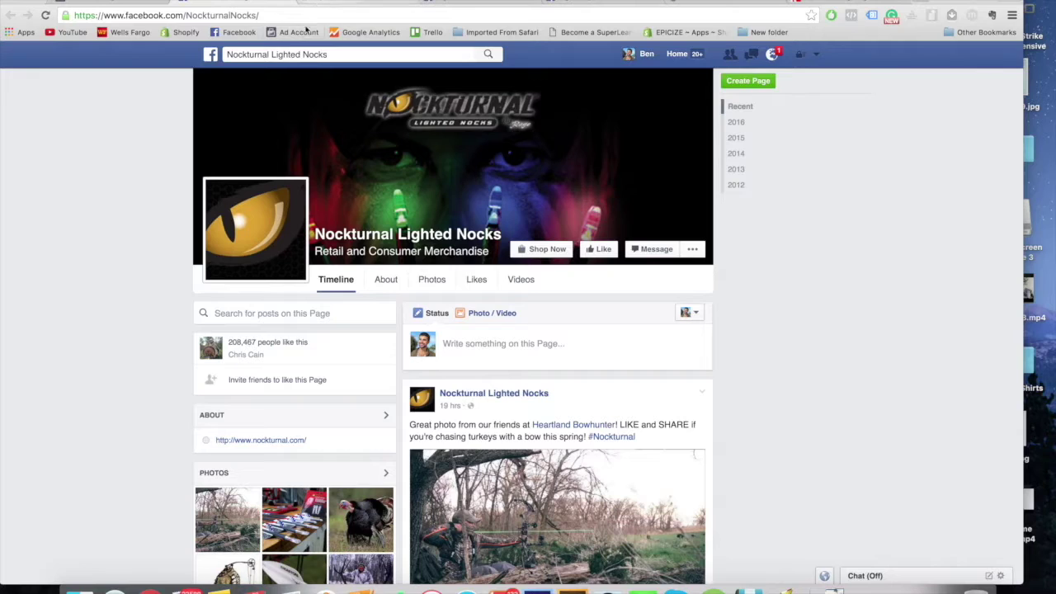
pyautogui.scroll(-1, 296, 283)
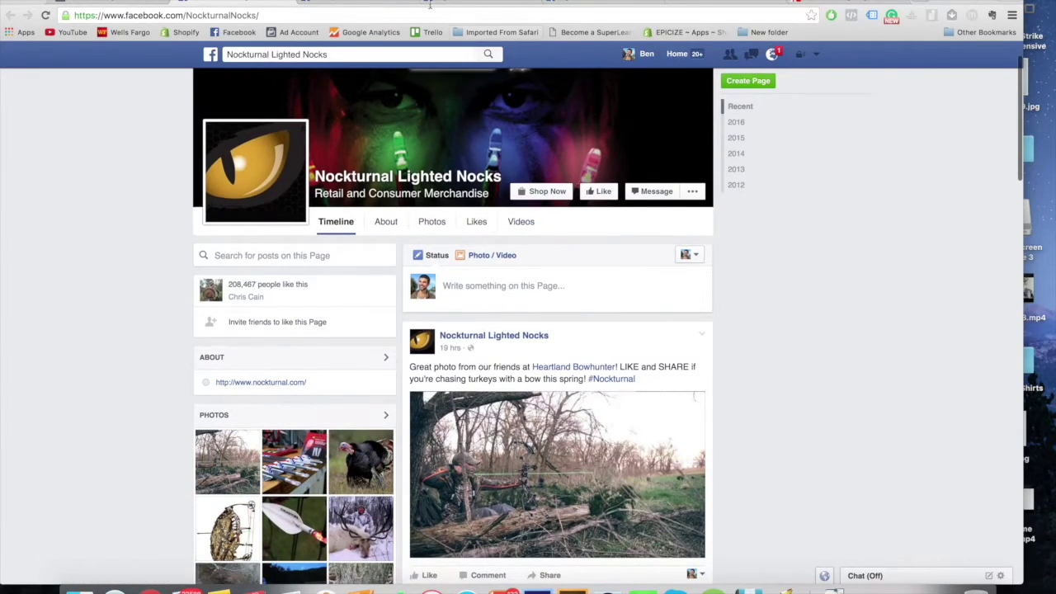
pyautogui.scroll(-2, 296, 283)
# - Skim the Muddy Outdoors, Legendary Whitetails and Wilderness Whitetails pages, close the remaining page tabs and return to Audience Insights
pyautogui.click(285, 3)
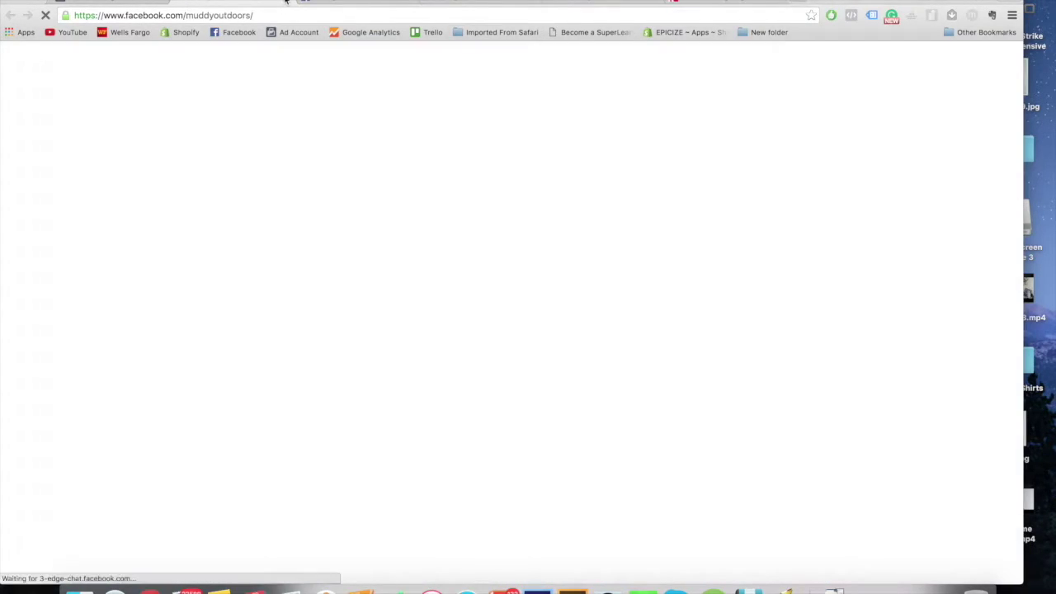
pyautogui.hotkey('ctrl', 'Tab')
pyautogui.hotkey('ctrl', 'Tab')
pyautogui.hotkey('ctrl', 'Tab')
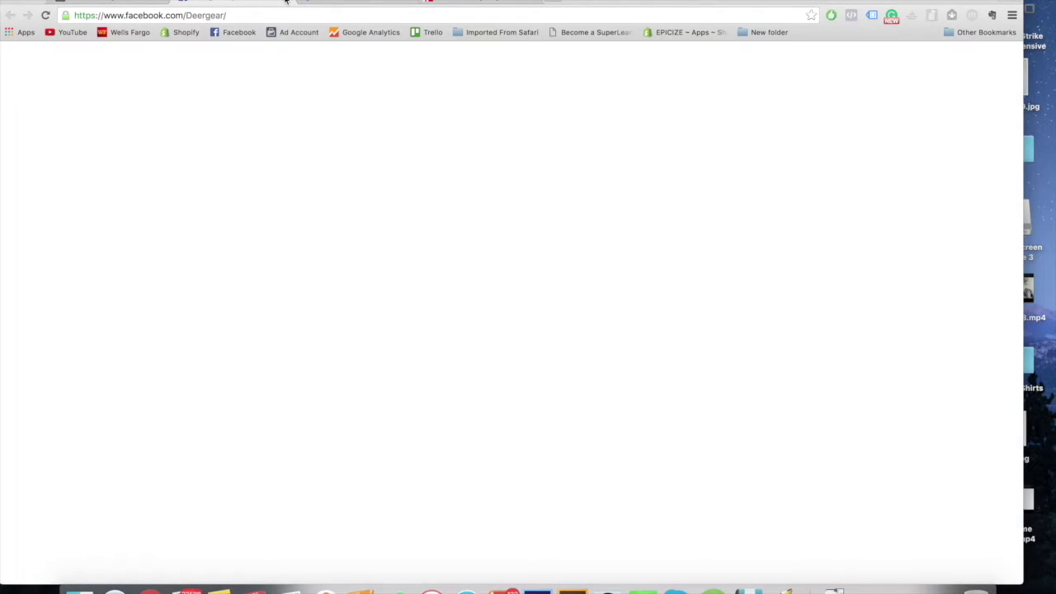
pyautogui.click(189, 3)
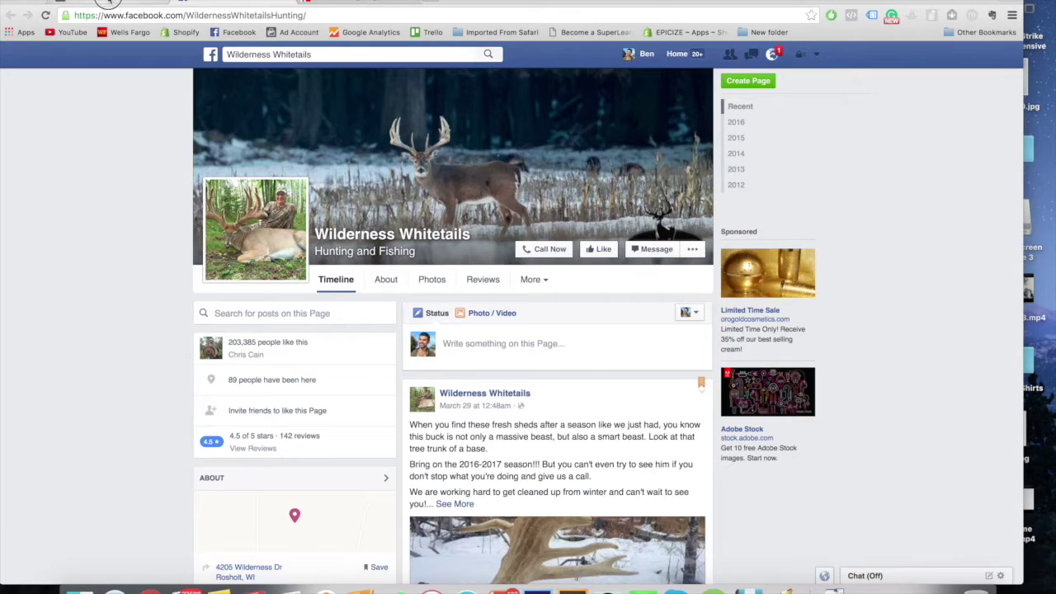
pyautogui.hotkey('ctrl', 'shift', 'Tab')
pyautogui.hotkey('ctrl', 'Tab')
pyautogui.hotkey('ctrl', 'shift', 'Tab')
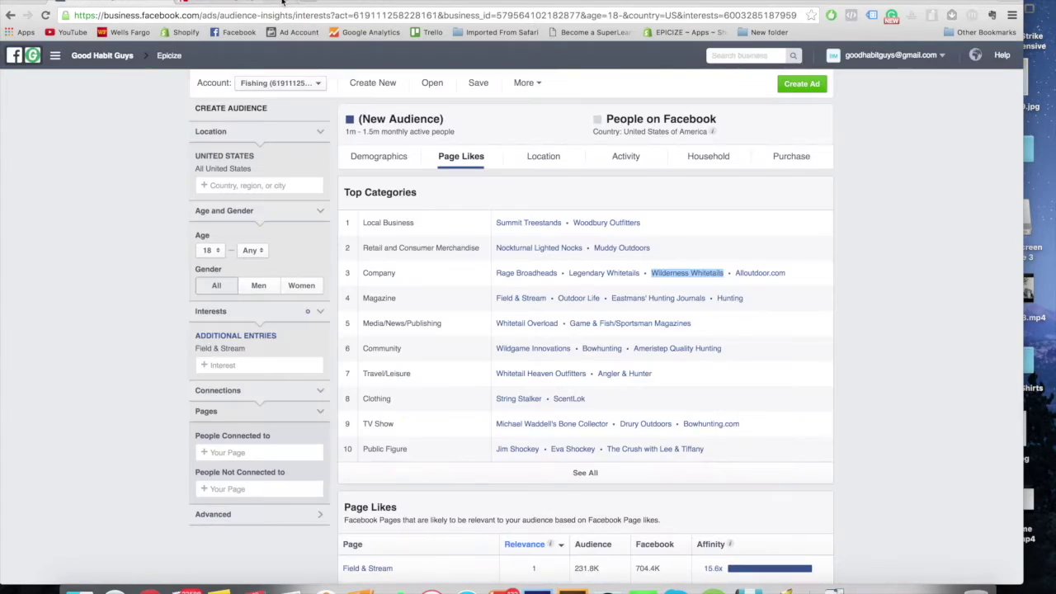
# - Read through the top entries of the Top 10 Fishing Magazines list and copy the name of the third-ranked magazine, BASSMASTER
pyautogui.click(224, 2)
pyautogui.scroll(-3, 401, 477)
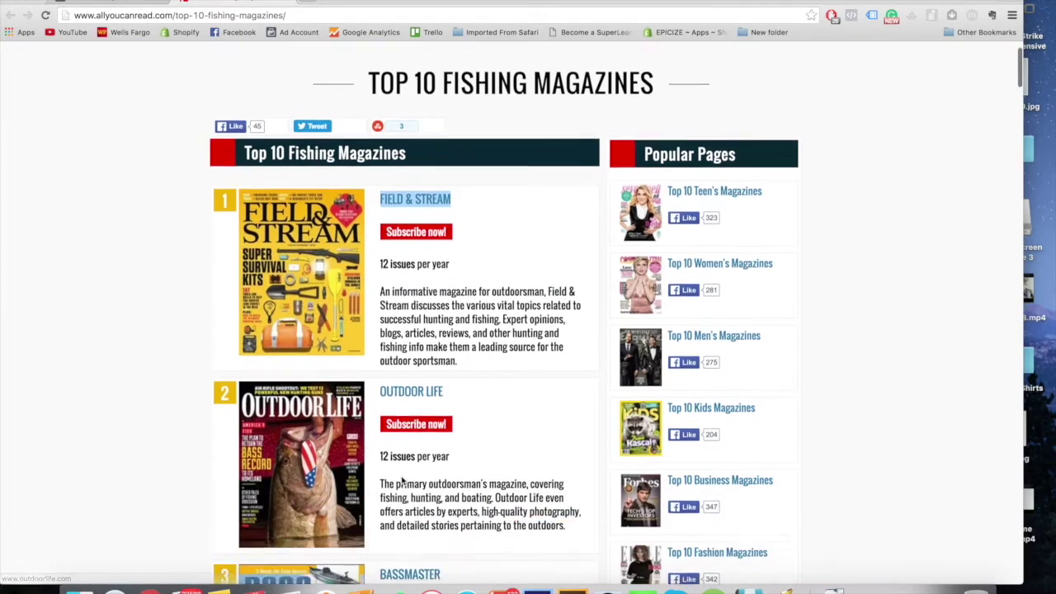
pyautogui.moveTo(428, 430); pyautogui.dragTo(496, 463)
pyautogui.click(495, 462)
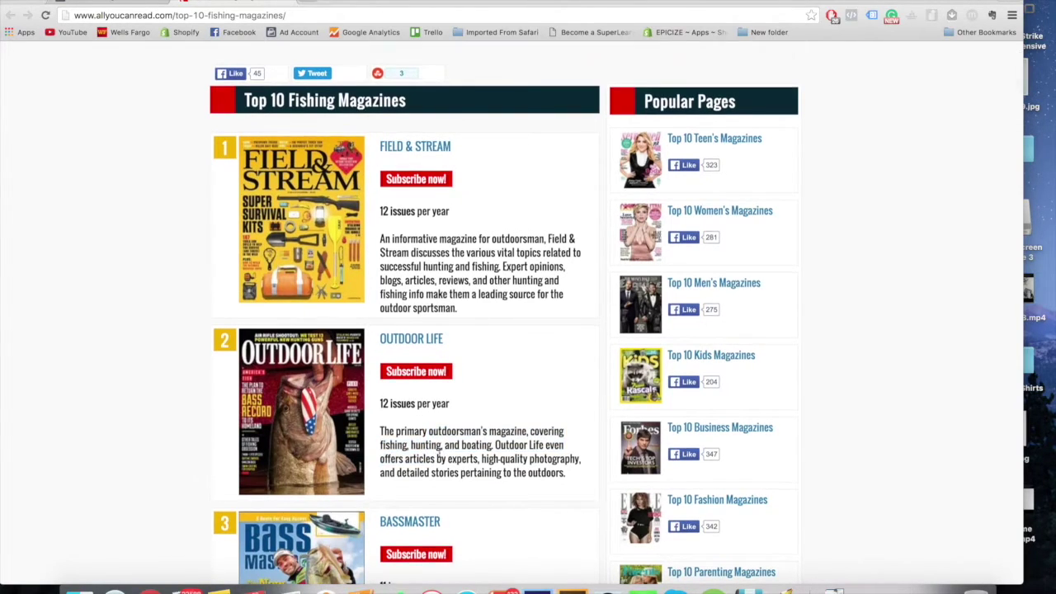
pyautogui.scroll(-4, 459, 270)
pyautogui.moveTo(405, 441); pyautogui.dragTo(489, 470)
pyautogui.click(450, 468)
pyautogui.click(472, 486)
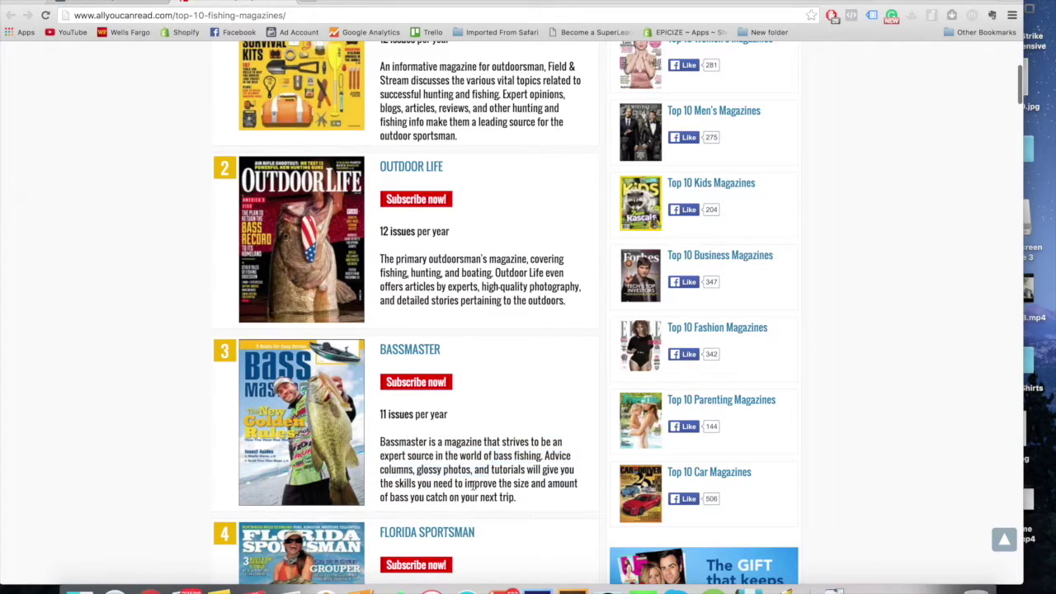
pyautogui.moveTo(450, 353); pyautogui.dragTo(380, 350)
pyautogui.hotkey('ctrl', 'c')
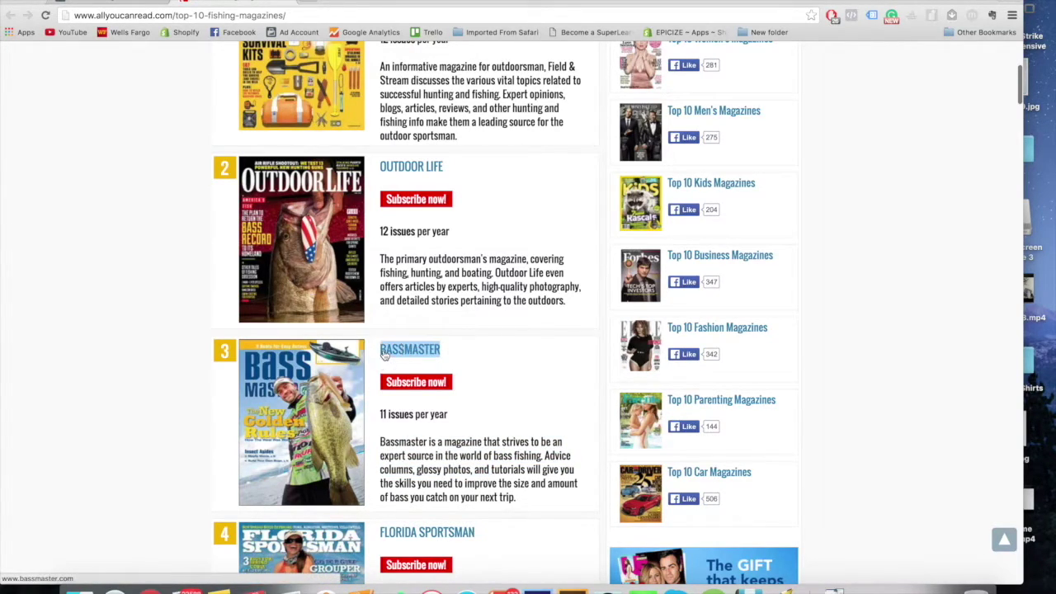
# - Replace the Field & Stream interest in Audience Insights with Bassmaster Magazine and check the size of the audience
pyautogui.click(147, 2)
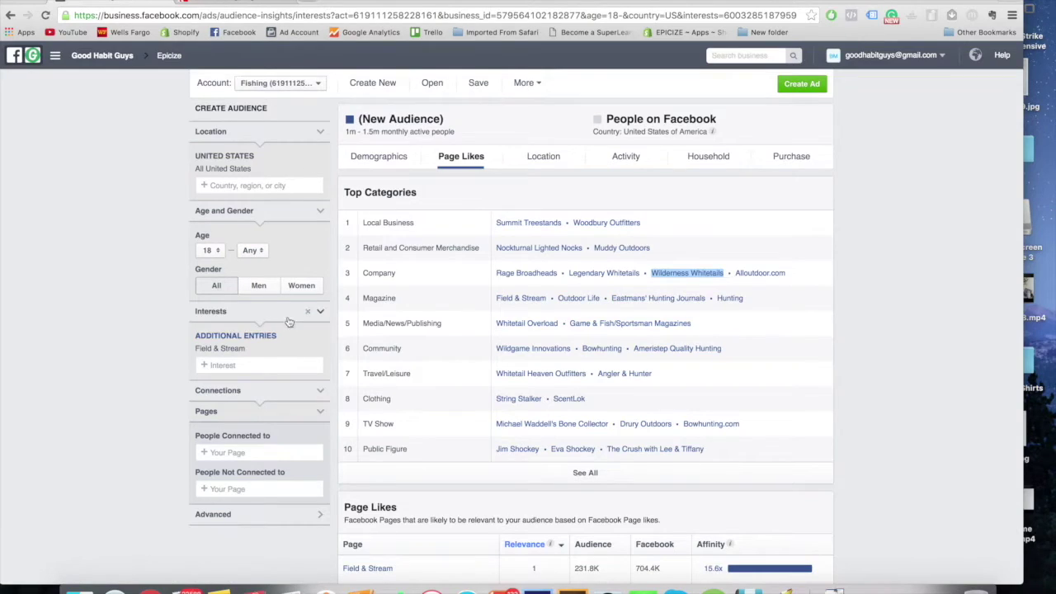
pyautogui.click(322, 351)
pyautogui.click(289, 338)
pyautogui.hotkey('ctrl', 'v')
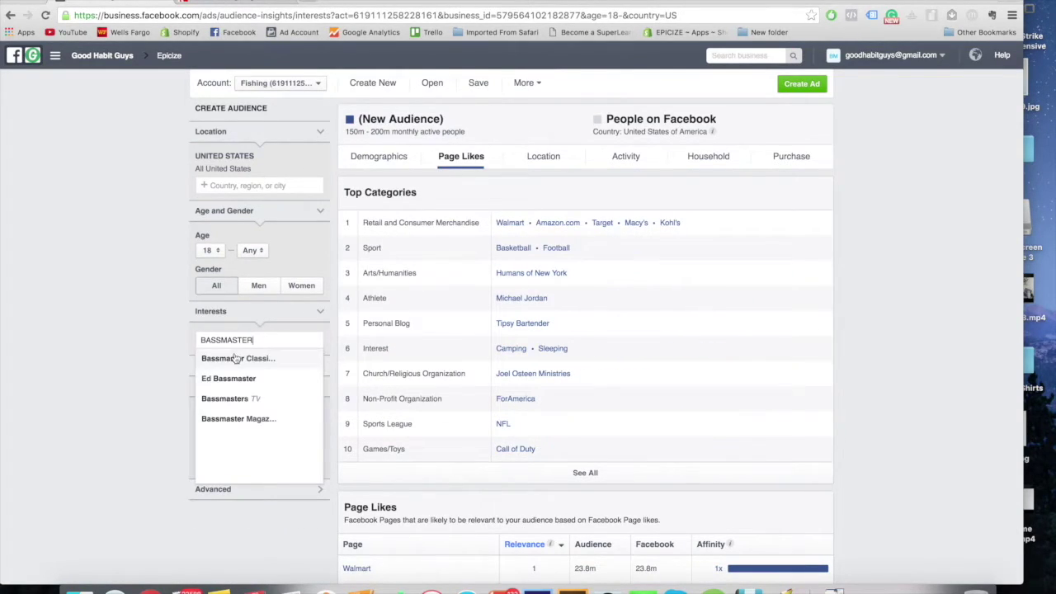
pyautogui.click(239, 419)
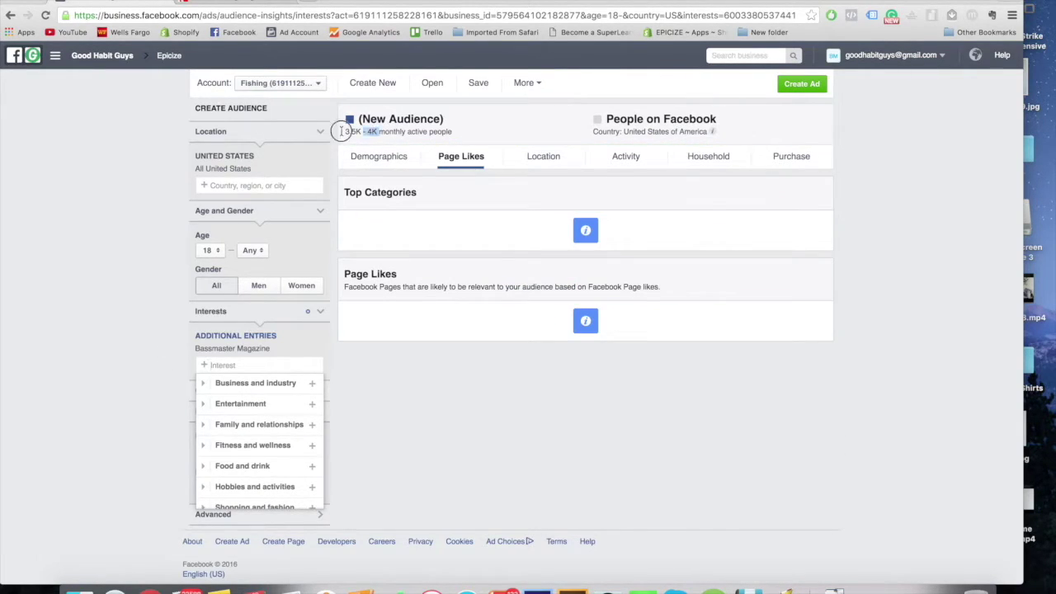
pyautogui.moveTo(341, 133); pyautogui.dragTo(254, 22)
pyautogui.click(396, 131)
pyautogui.moveTo(405, 131); pyautogui.dragTo(337, 134)
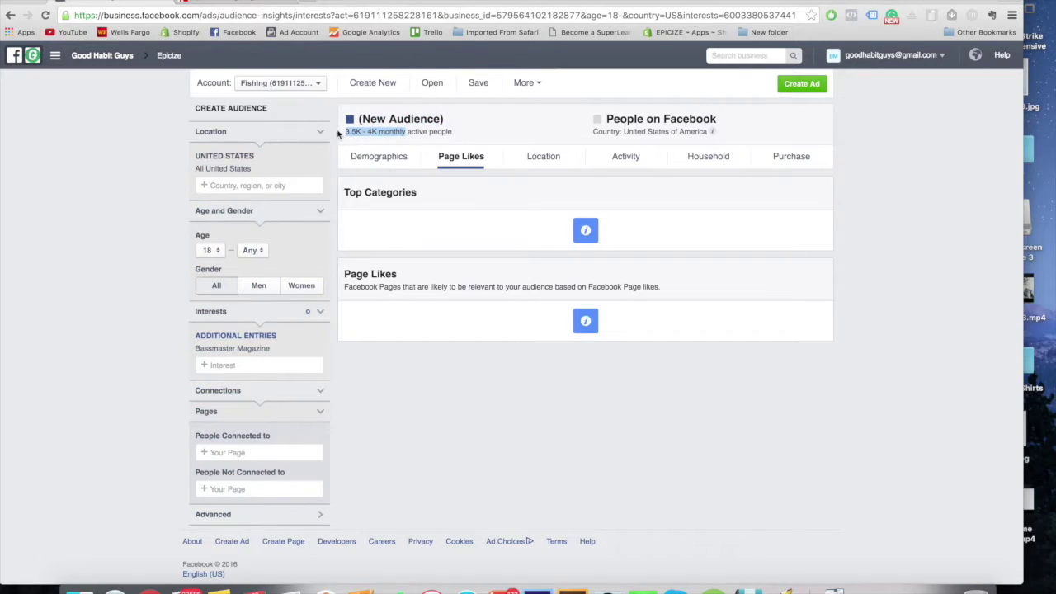
# - Copy the name of the fifth-ranked magazine, SPORT FISHING, from the Top 10 Fishing Magazines list
pyautogui.click(250, 5)
pyautogui.scroll(-5, 367, 389)
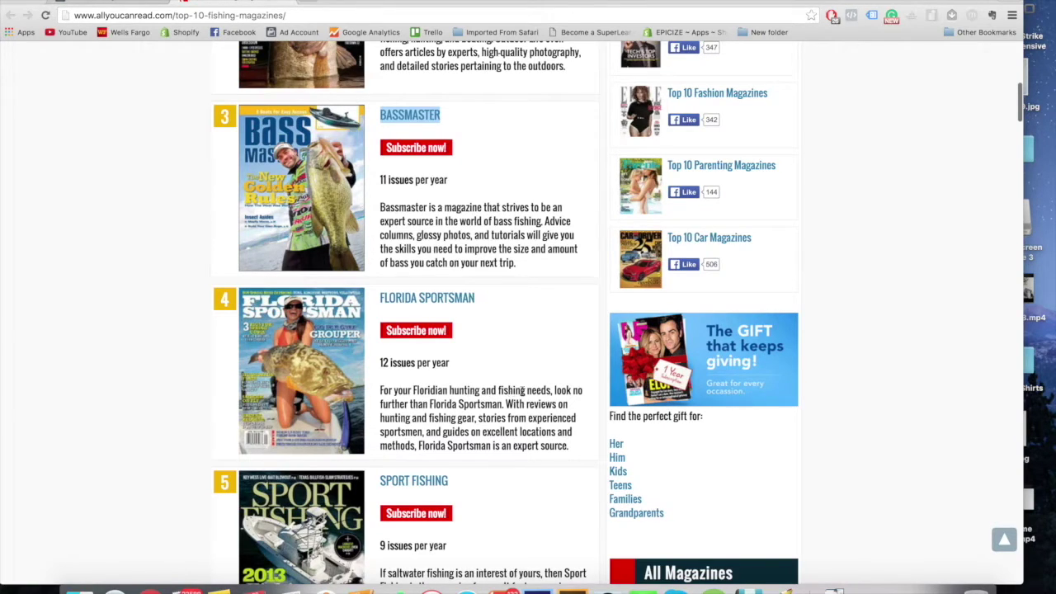
pyautogui.scroll(-3, 474, 392)
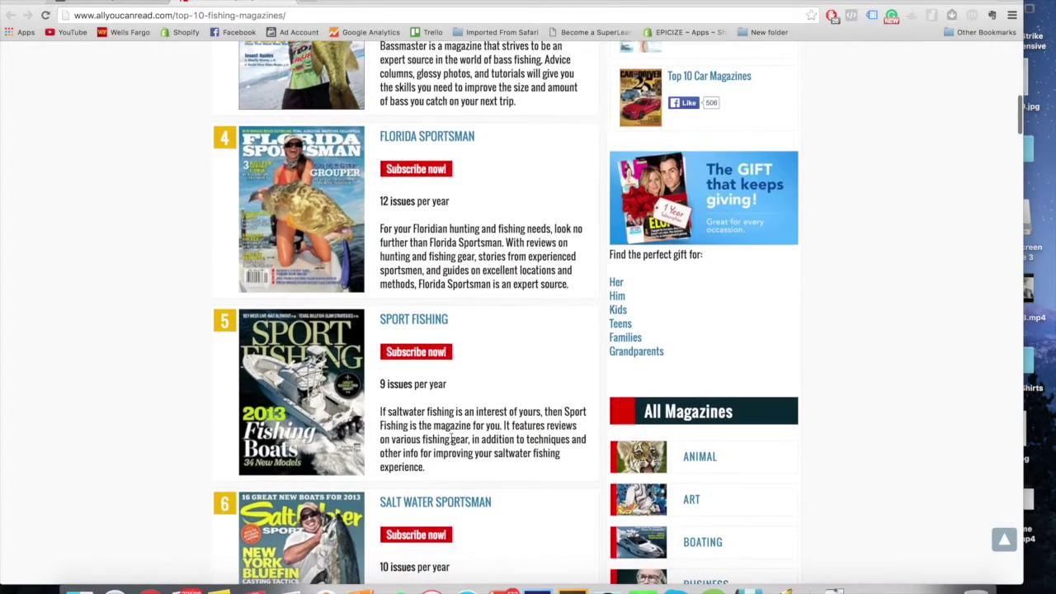
pyautogui.moveTo(455, 331); pyautogui.dragTo(382, 320)
pyautogui.press('super+c')
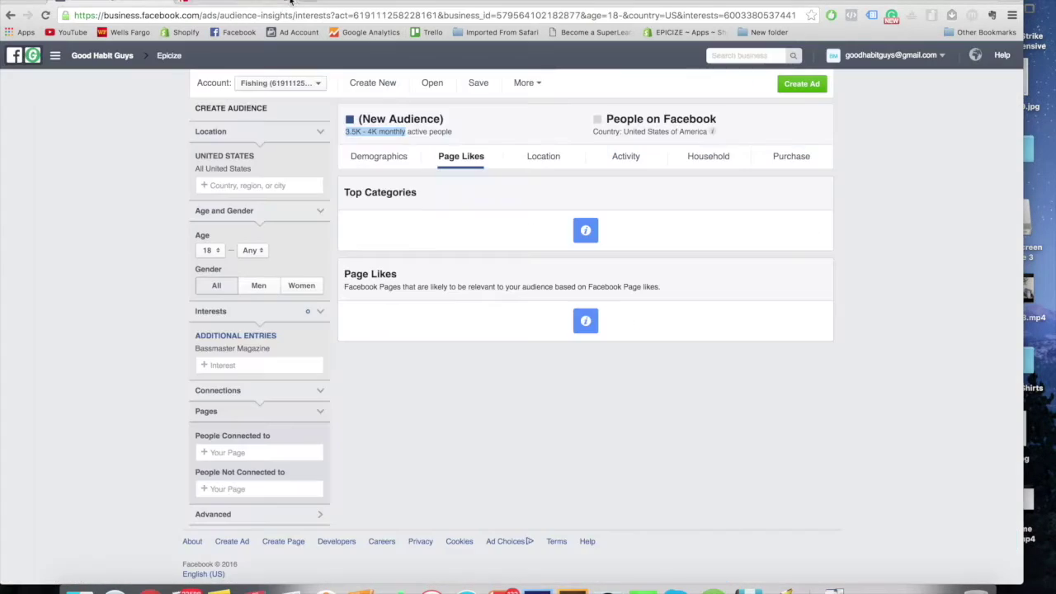
# - Replace the Bassmaster Magazine interest of the audience with Sport Fishing Magazine
pyautogui.click(294, 7)
pyautogui.click(320, 348)
pyautogui.press('super+v')
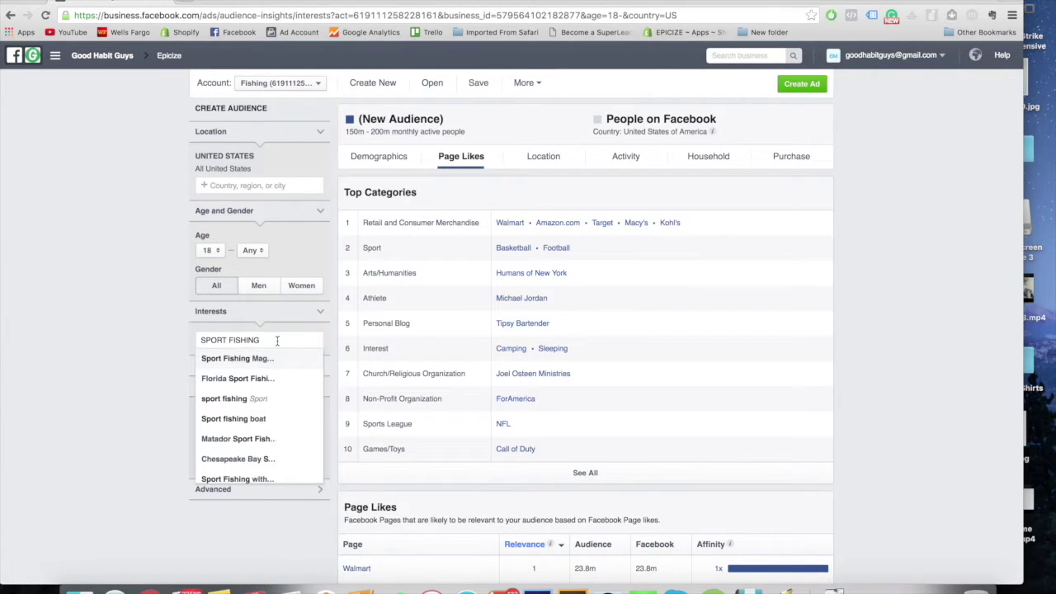
pyautogui.click(256, 358)
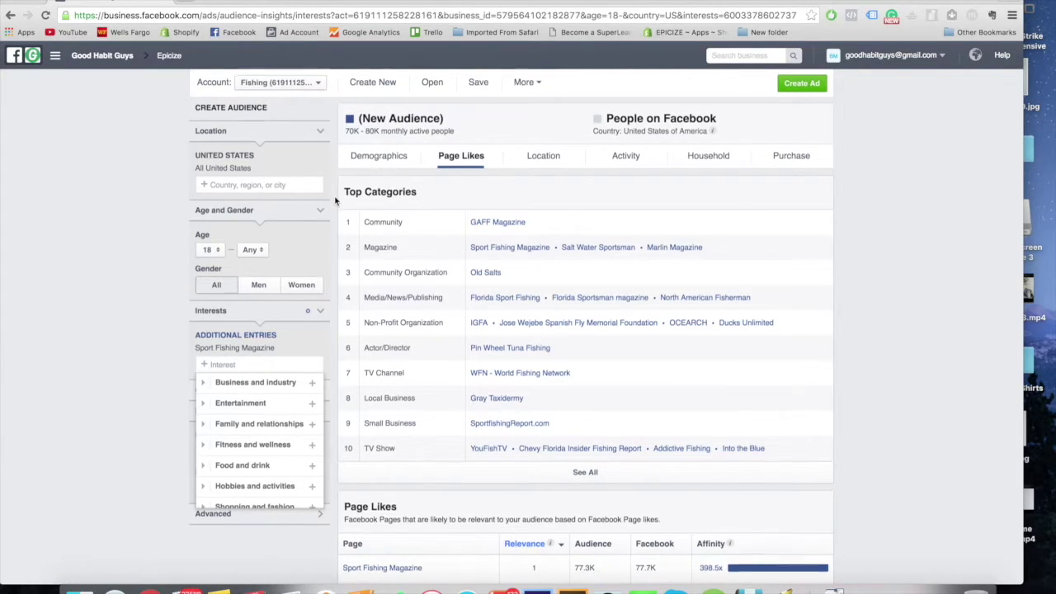
# - Open GAFF Magazine, Sport Fishing Magazine, Salt Water Sportsman and Marlin Magazine from the top categories in separate new tabs
pyautogui.scroll(-1, 335, 201)
pyautogui.rightClick(498, 210)
pyautogui.click(515, 288)
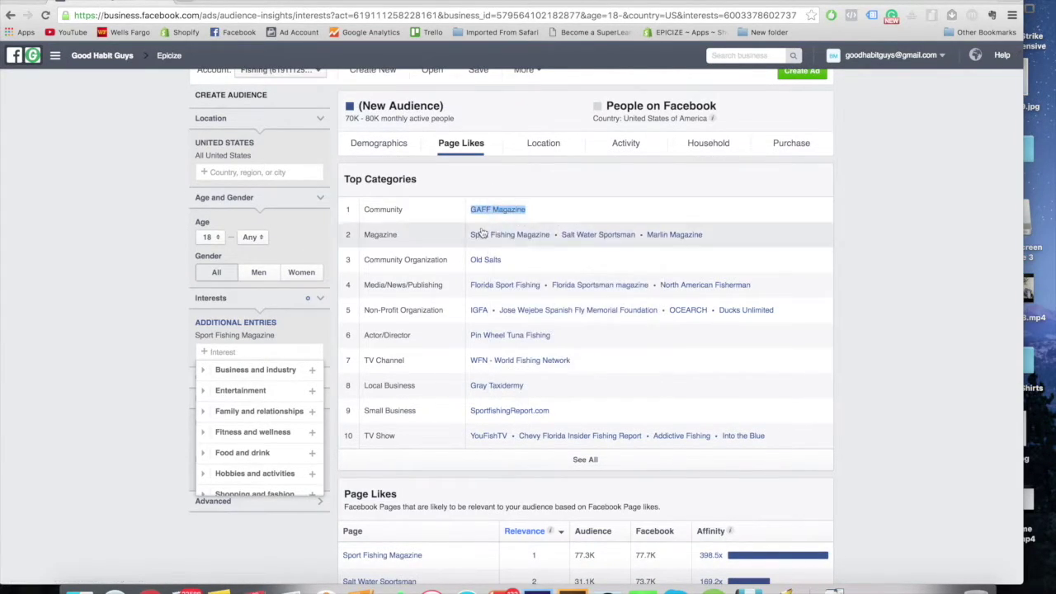
pyautogui.rightClick(484, 234)
pyautogui.click(596, 236)
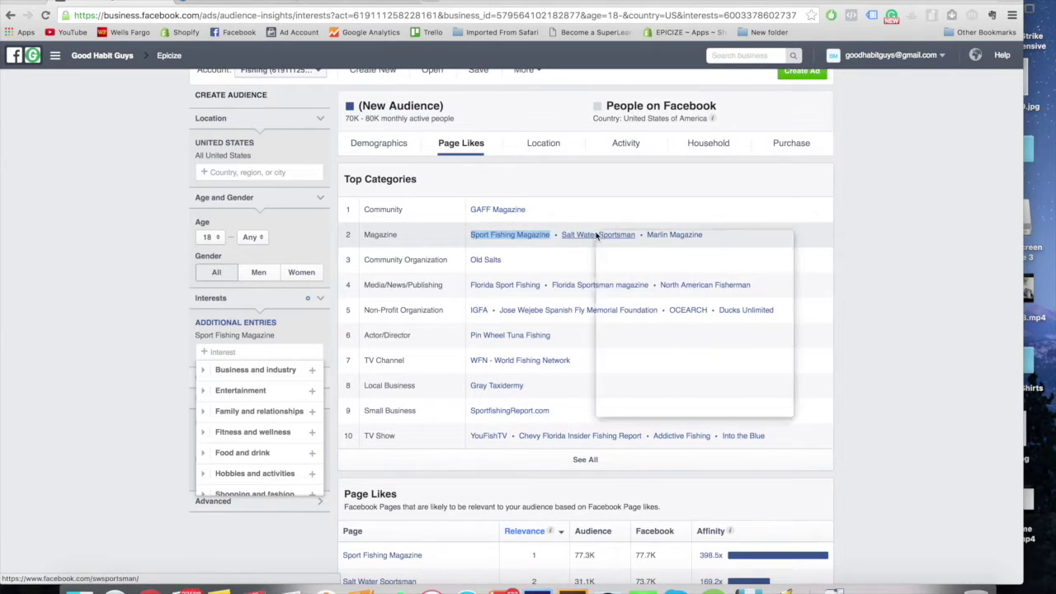
pyautogui.rightClick(597, 236)
pyautogui.click(660, 241)
pyautogui.rightClick(684, 239)
pyautogui.click(689, 243)
# - Open the Old Salts, Florida Sport Fishing, Florida Sportsman magazine and North American Fisherman pages in separate new tabs
pyautogui.rightClick(501, 261)
pyautogui.click(502, 264)
pyautogui.rightClick(502, 285)
pyautogui.click(552, 290)
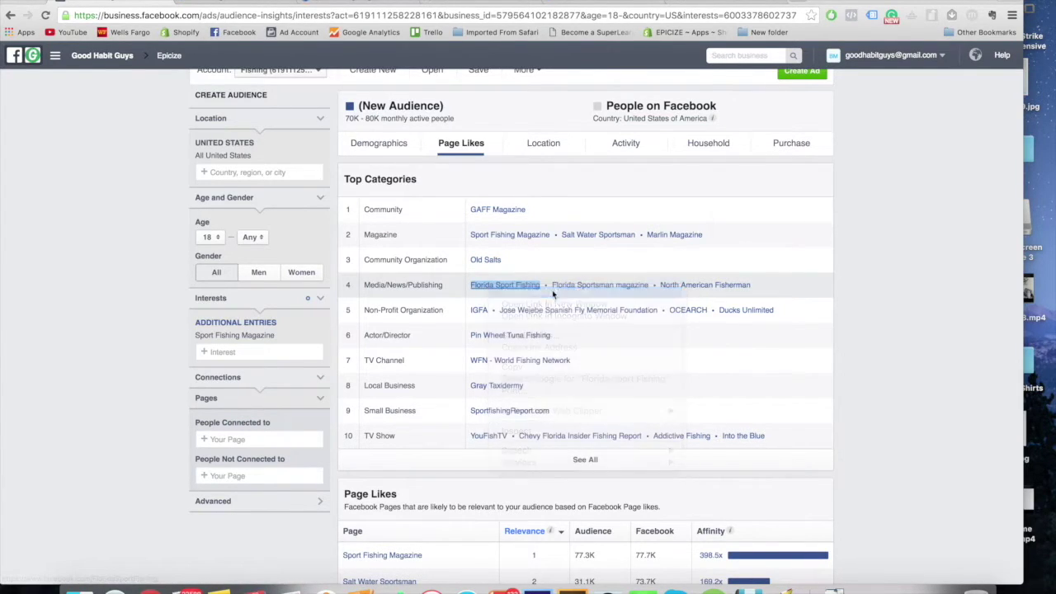
pyautogui.rightClick(585, 285)
pyautogui.click(689, 292)
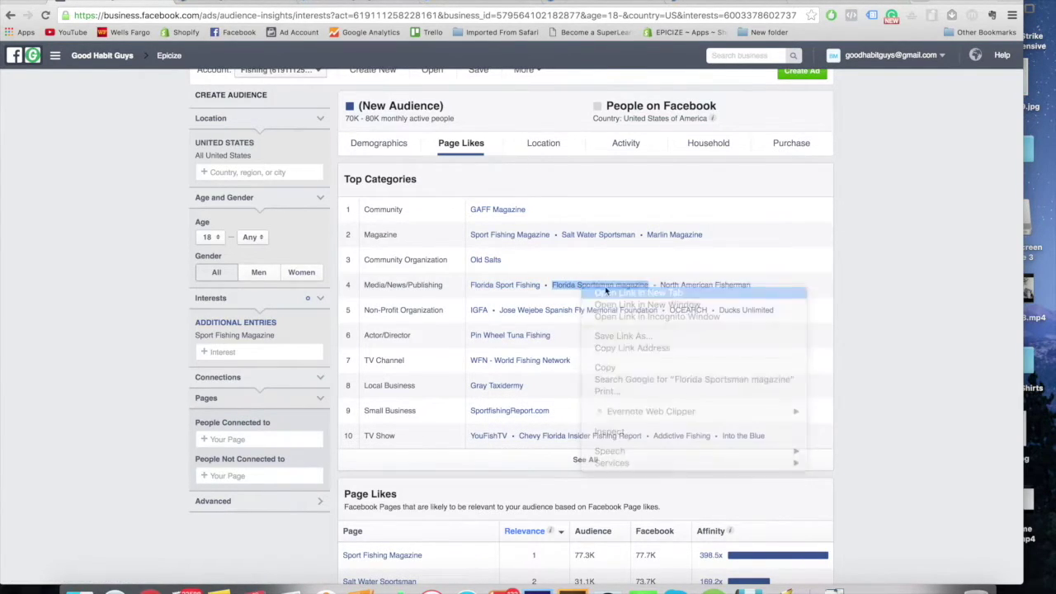
pyautogui.rightClick(702, 285)
pyautogui.click(715, 290)
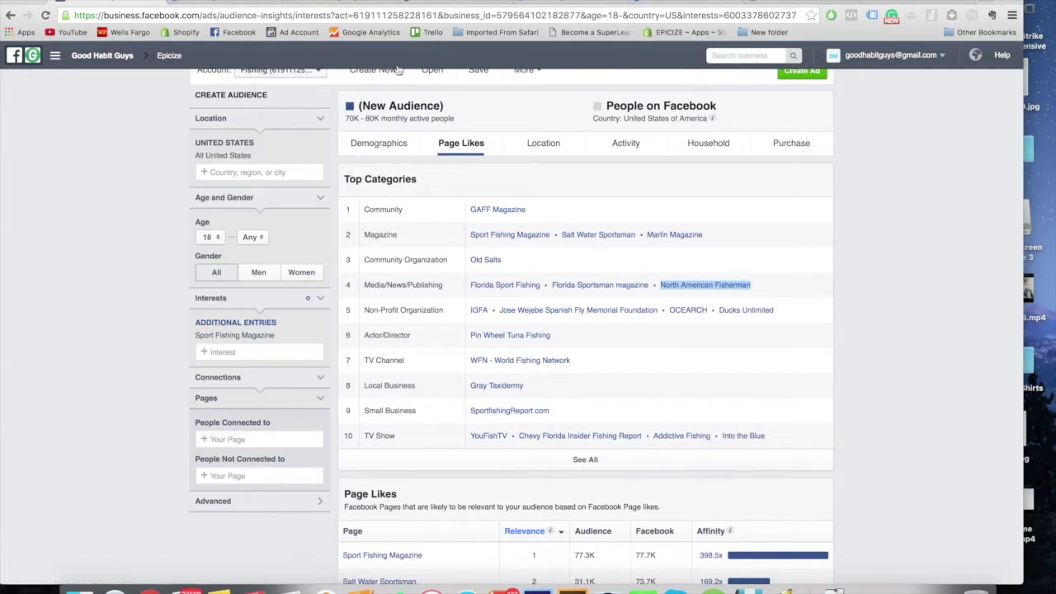
# - Examine the GAFF Magazine page's likes, description and latest post
pyautogui.click(192, 4)
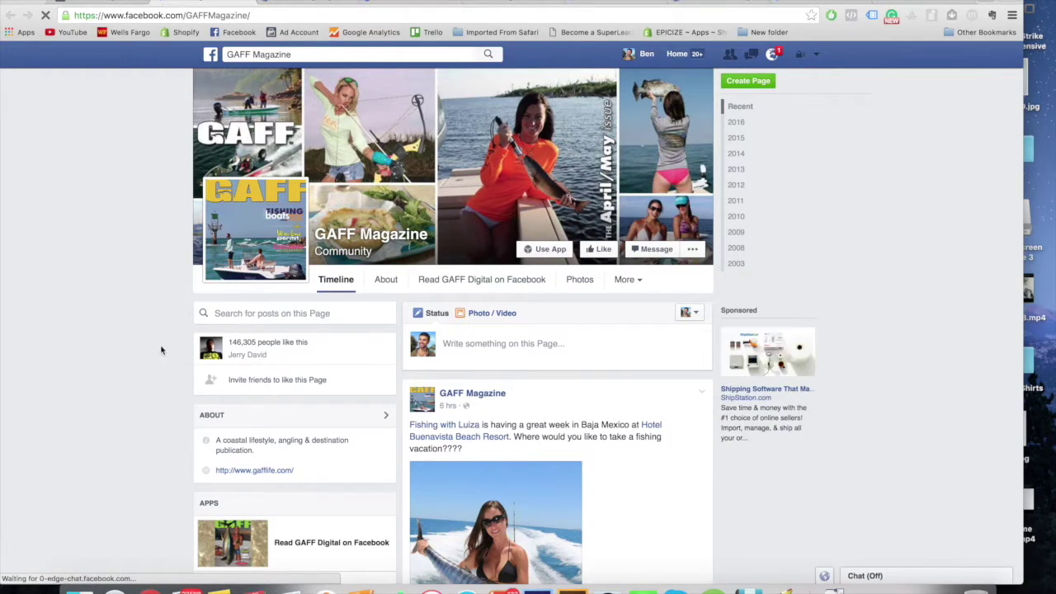
pyautogui.scroll(-3, 161, 351)
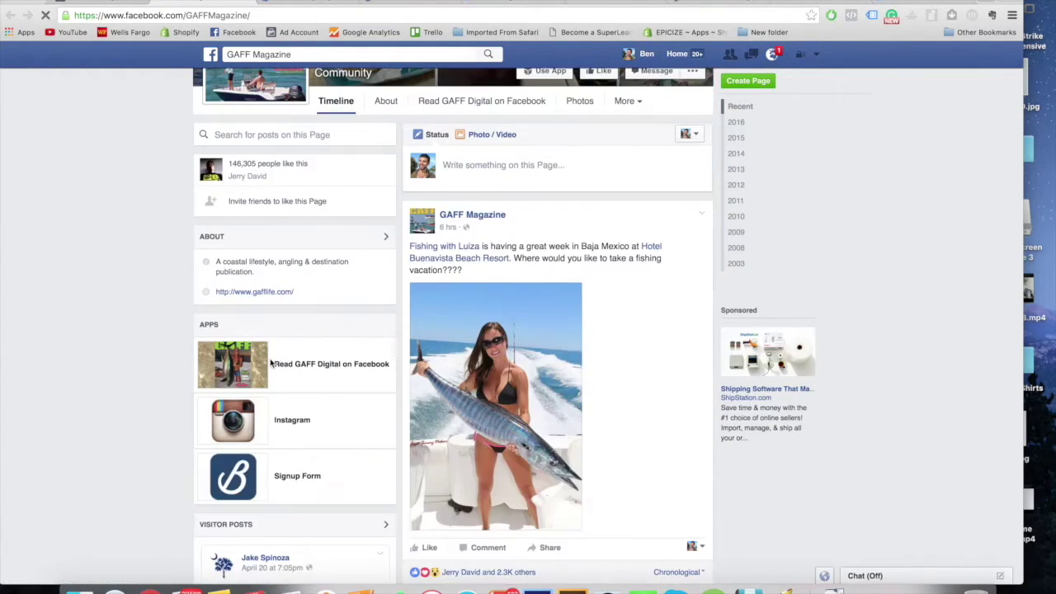
pyautogui.click(458, 245)
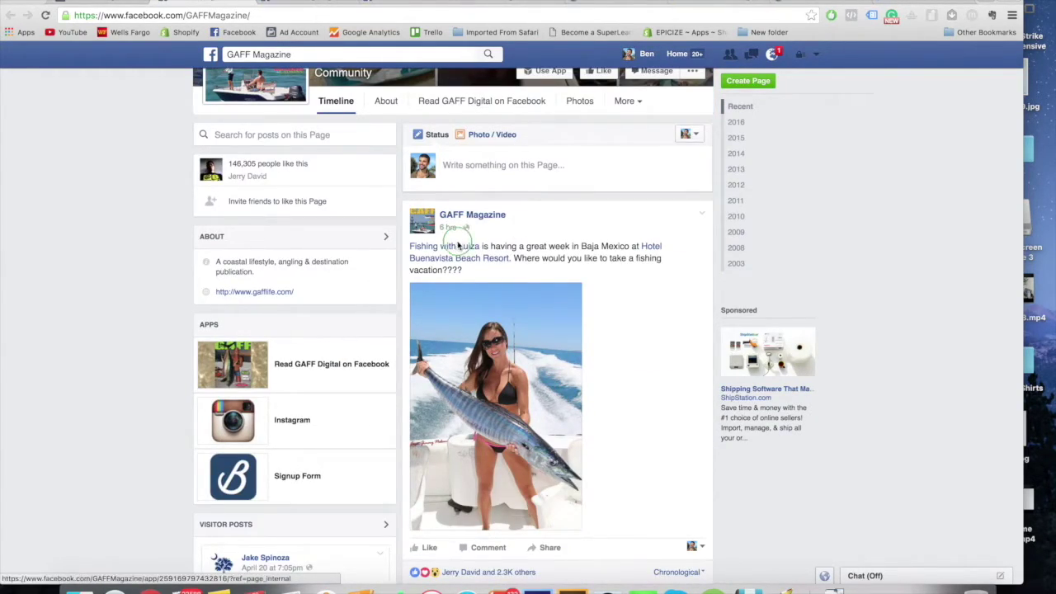
pyautogui.rightClick(459, 245)
pyautogui.click(468, 192)
pyautogui.scroll(2, 413, 187)
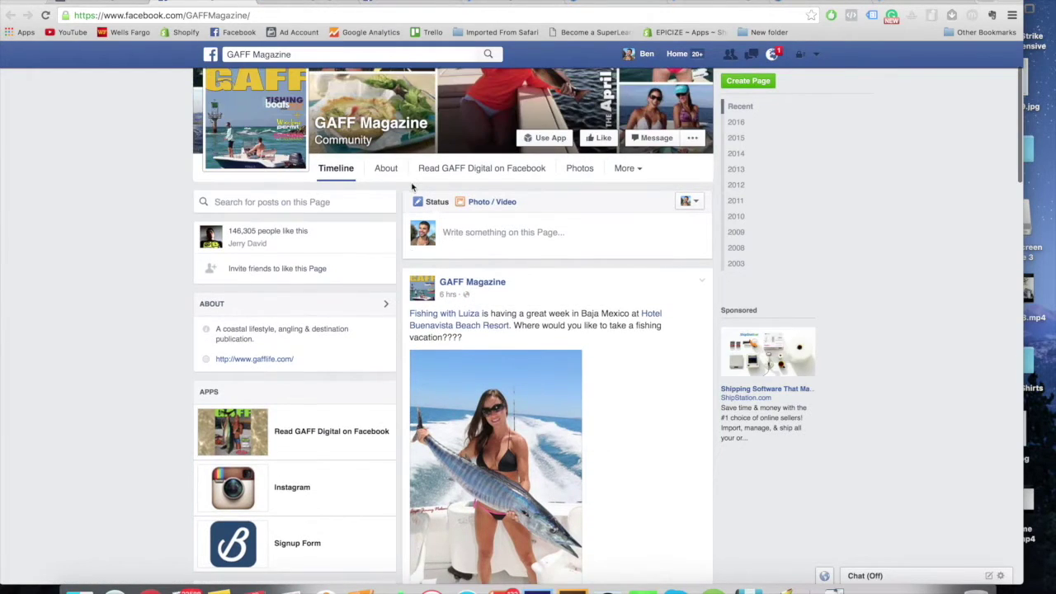
# - Review the Sport Fishing Magazine, Salt Water Sportsman, Marlin Magazine and Old Salts Facebook pages
pyautogui.click(311, 5)
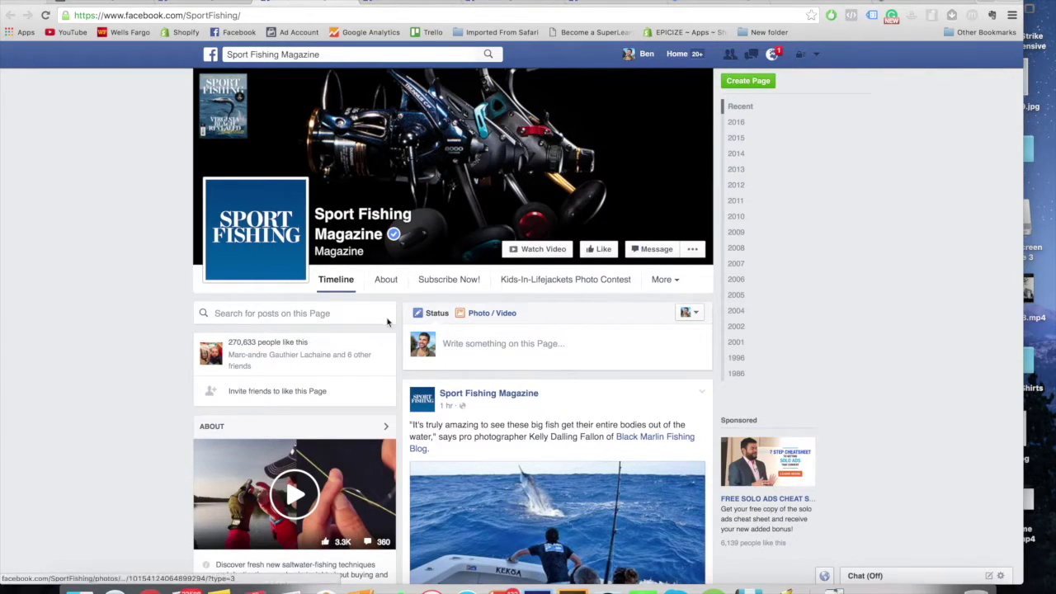
pyautogui.click(427, 5)
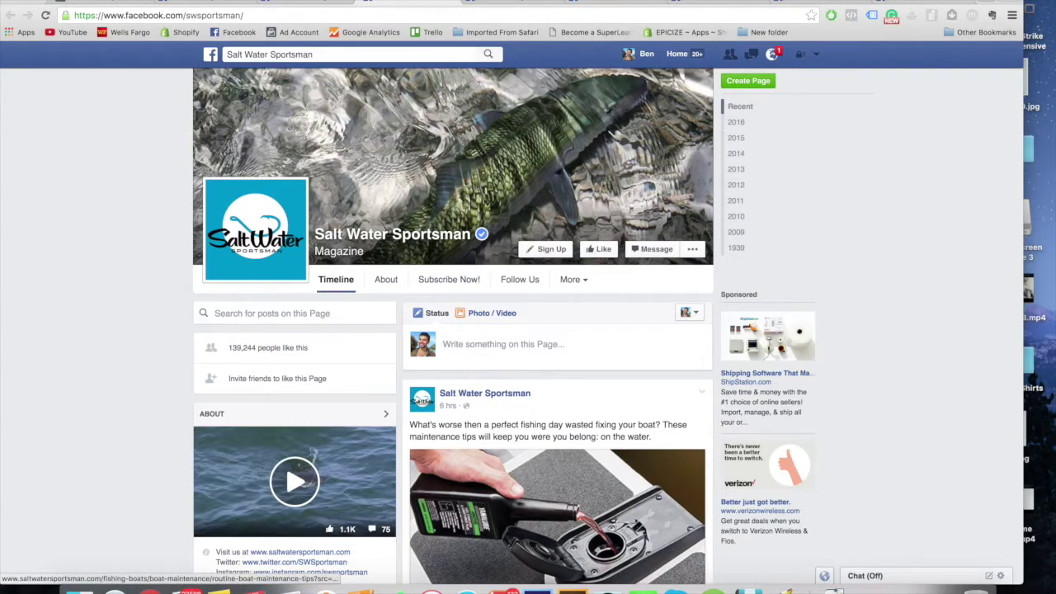
pyautogui.click(505, 5)
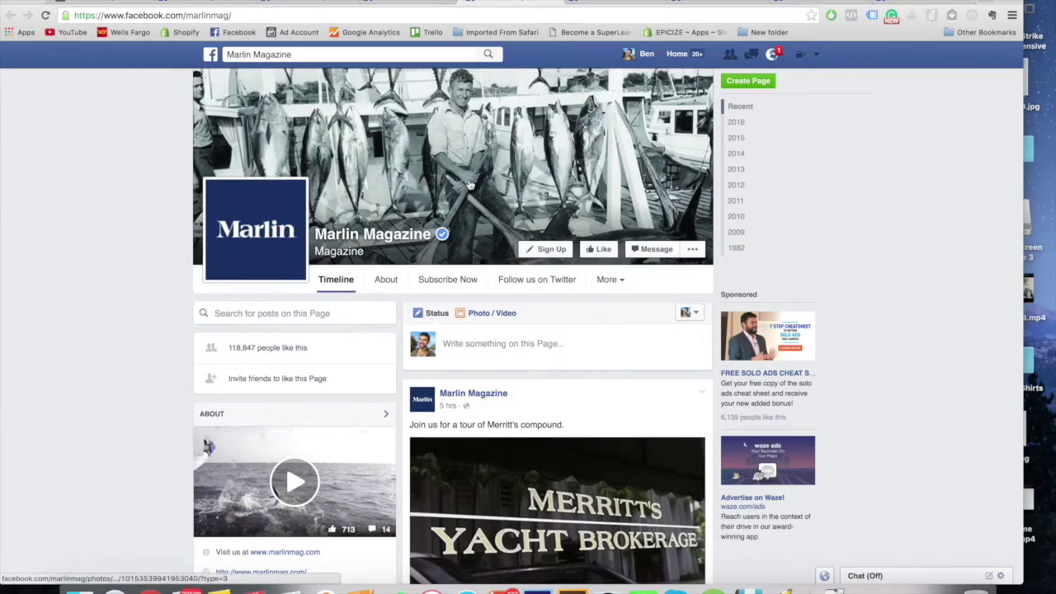
pyautogui.click(628, 5)
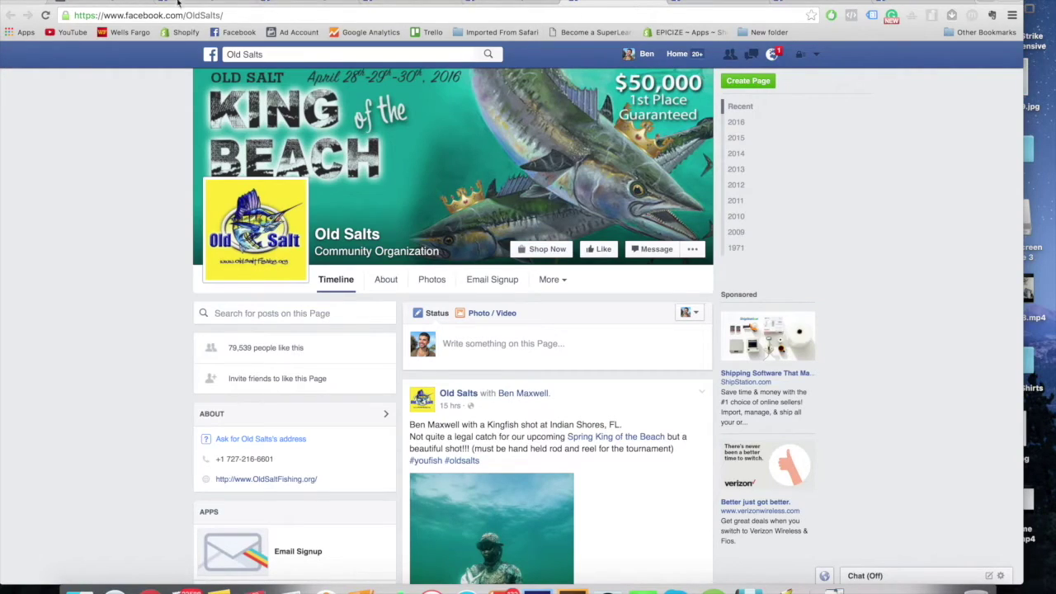
# - Close the reviewed tabs of Old Salts, Florida Sportsman magazine, North American Fisherman and Marlin Magazine
pyautogui.click(657, 3)
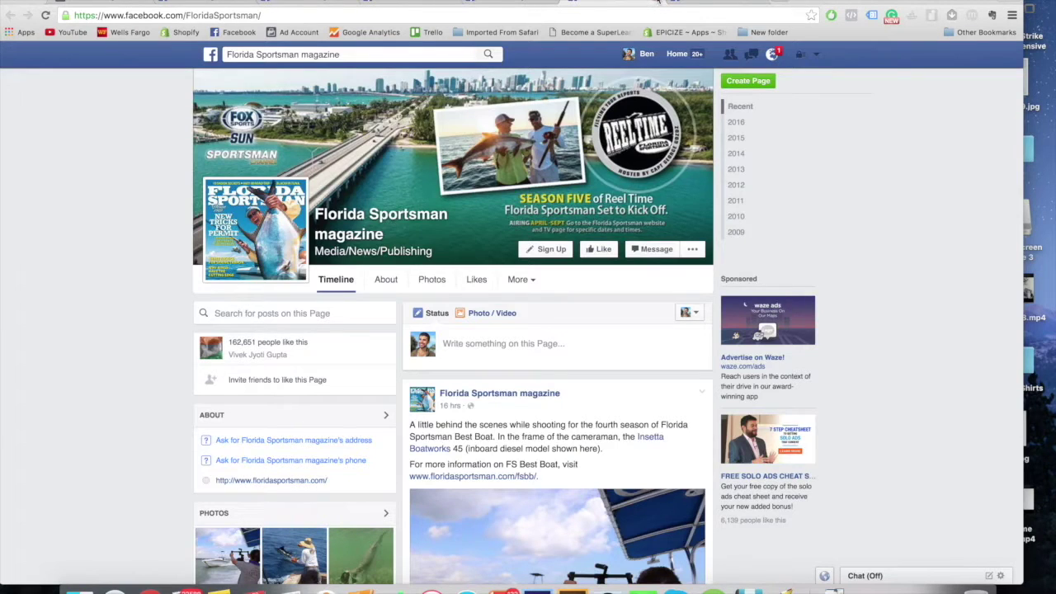
pyautogui.click(657, 3)
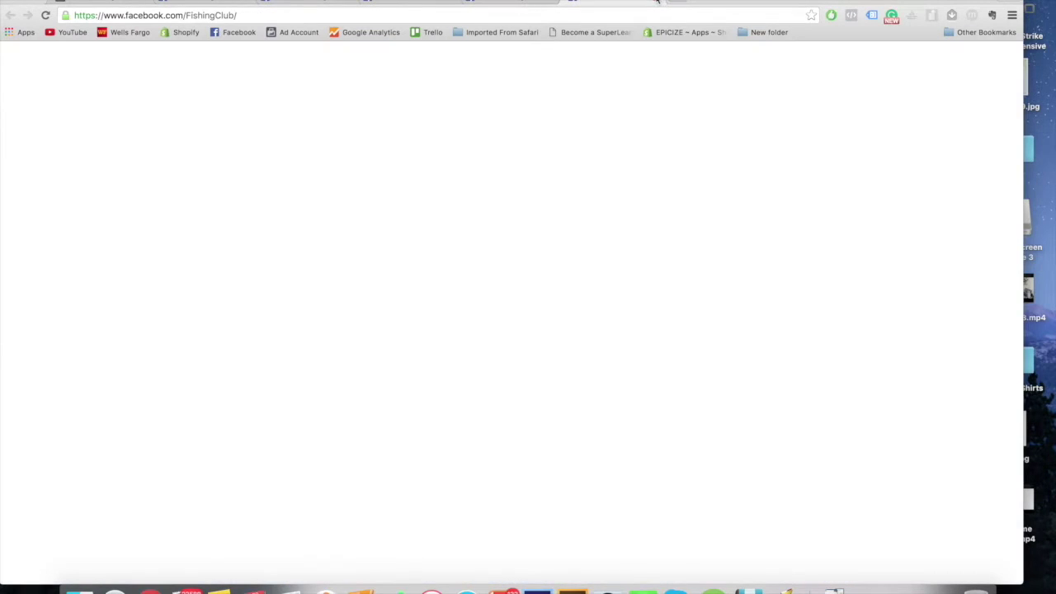
pyautogui.click(614, 1)
pyautogui.click(580, 1)
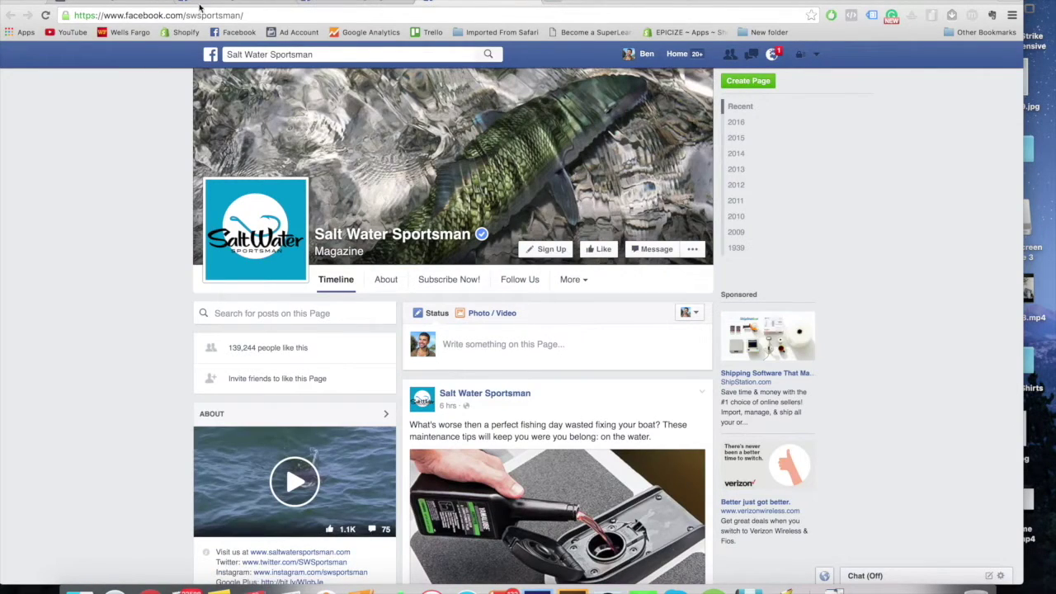
# - Copy the Sport Fishing Magazine interest from Audience Insights and select the first empty Magazines/Subscription cell in the Pages table
pyautogui.click(128, 4)
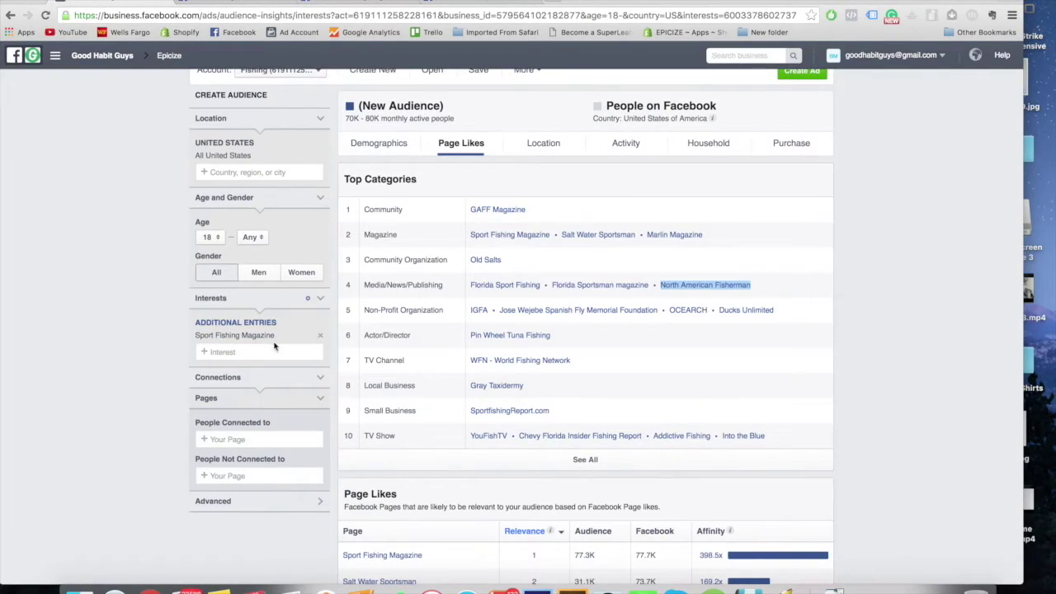
pyautogui.moveTo(281, 336); pyautogui.dragTo(198, 341)
pyautogui.press('super+c')
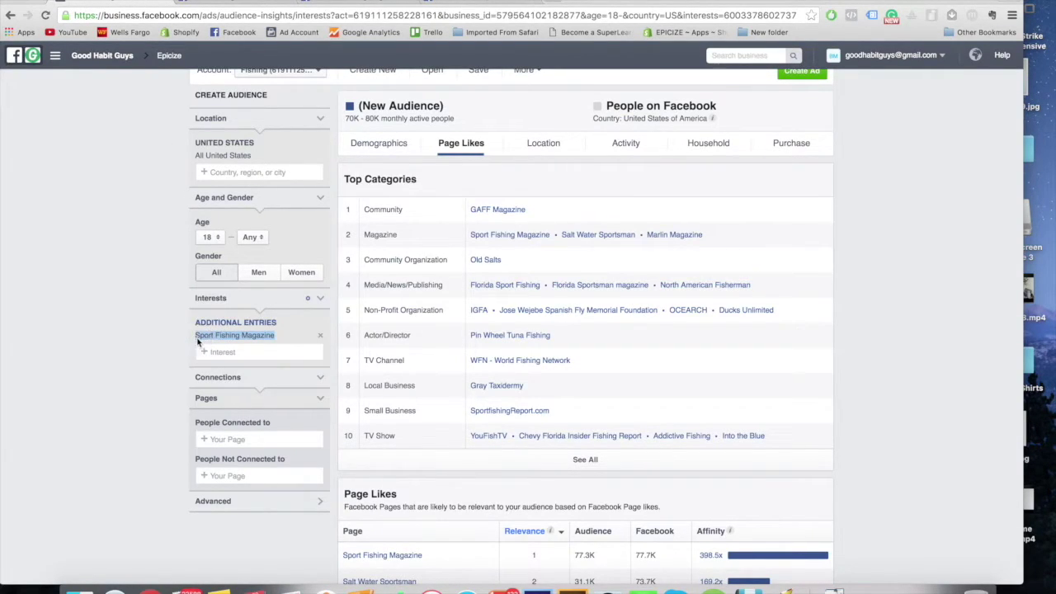
pyautogui.click(360, 569)
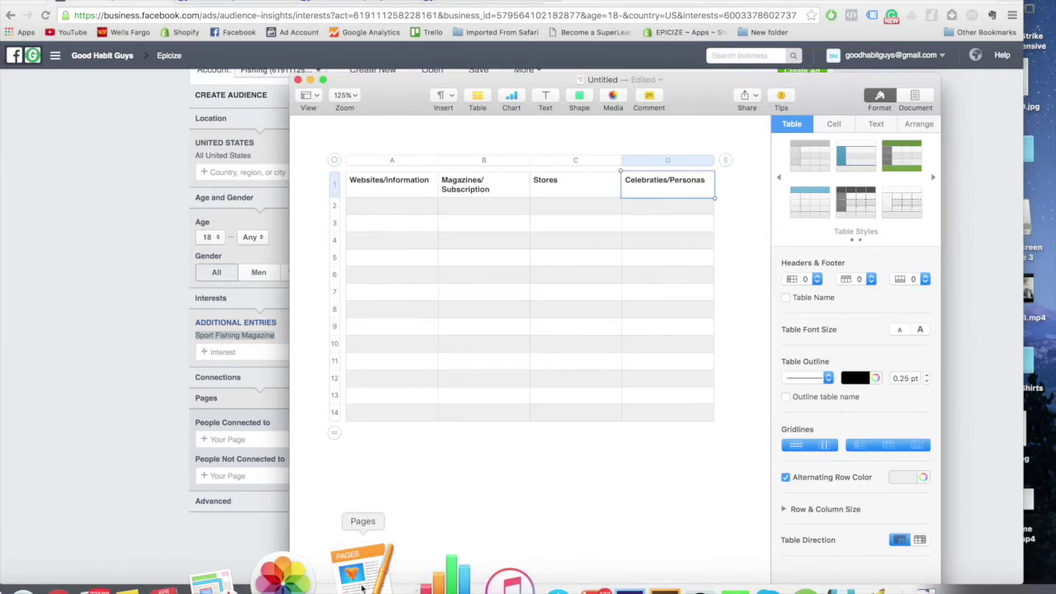
pyautogui.click(494, 210)
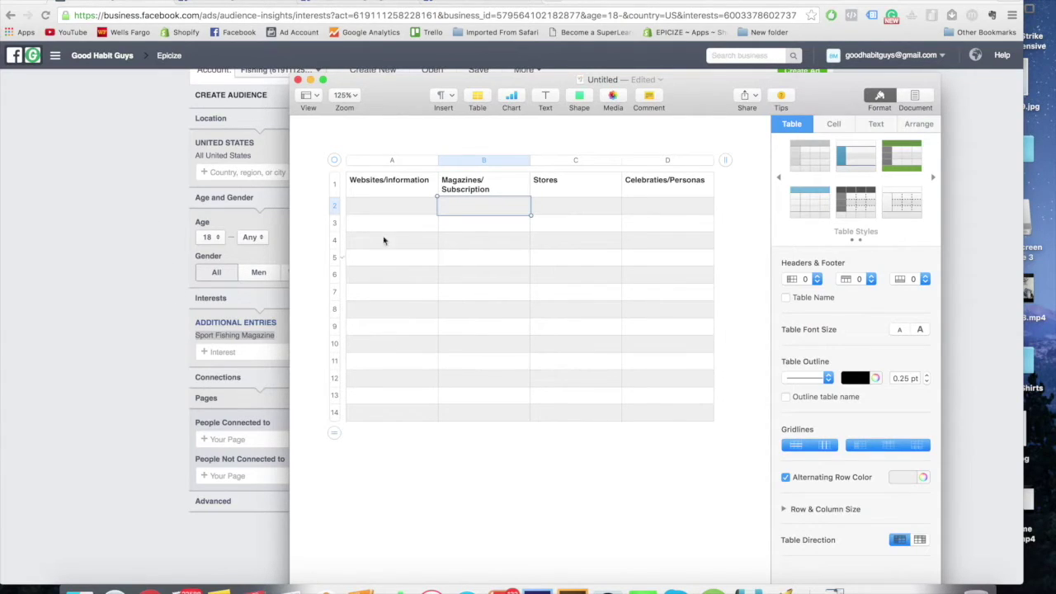
# - Search Google for Sport Fishing Magazine in a new tab, open its official website and examine its subscription offer
pyautogui.click(177, 351)
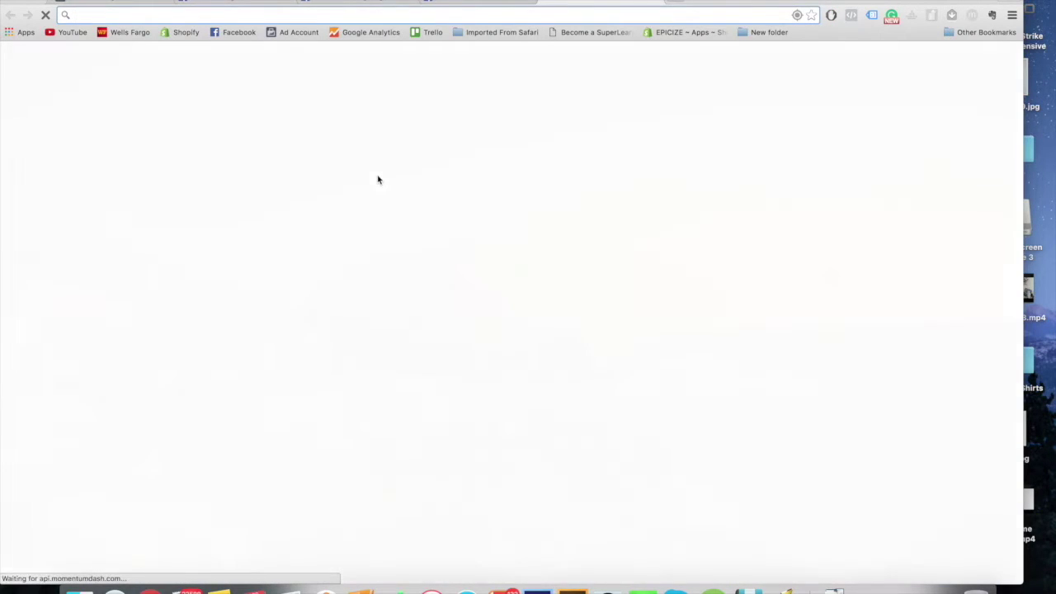
pyautogui.press('super+v')
pyautogui.press('Return')
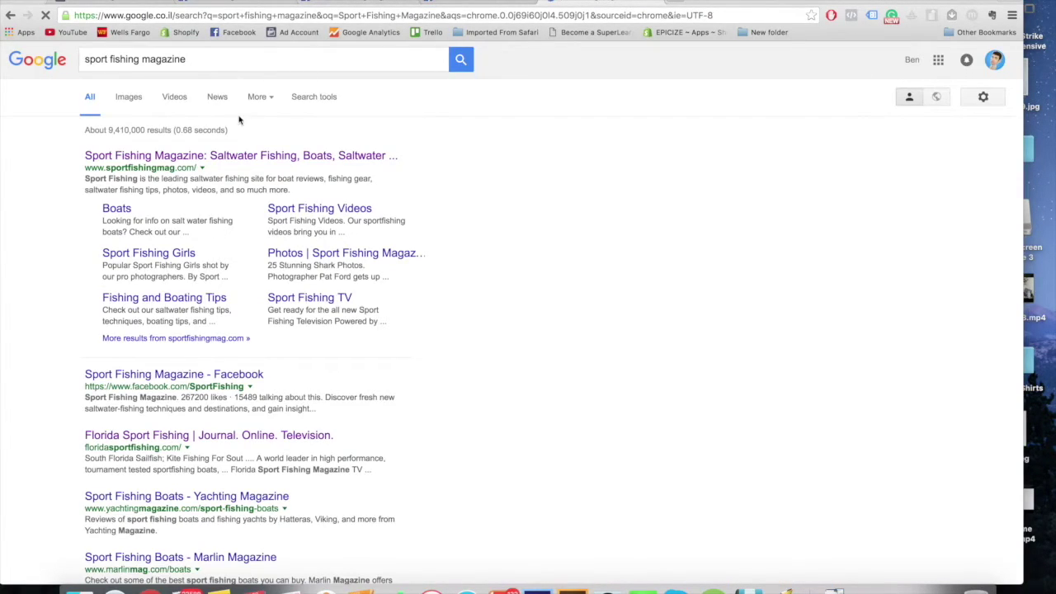
pyautogui.click(207, 157)
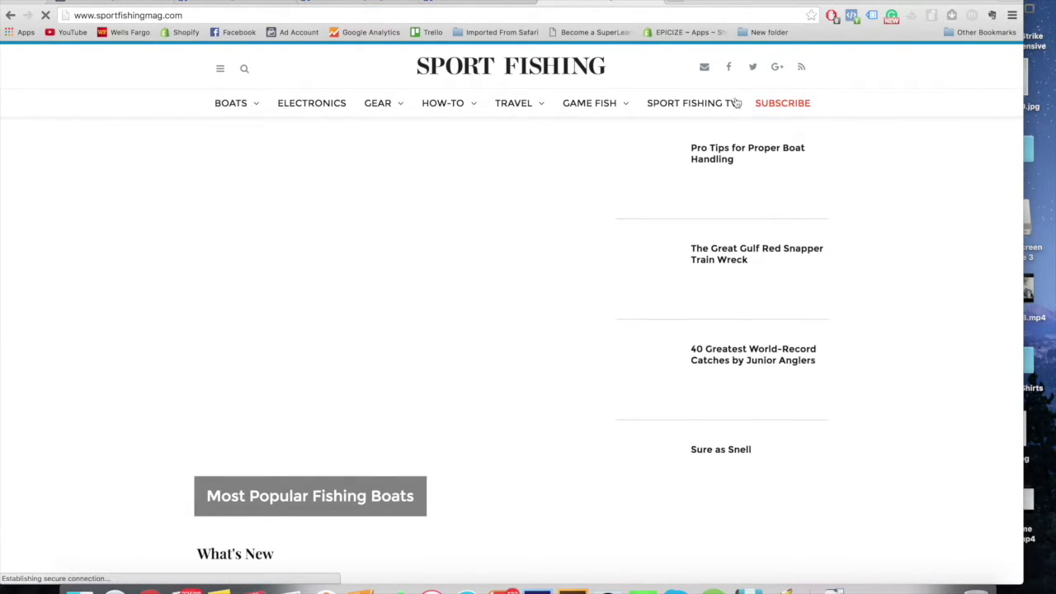
pyautogui.click(774, 101)
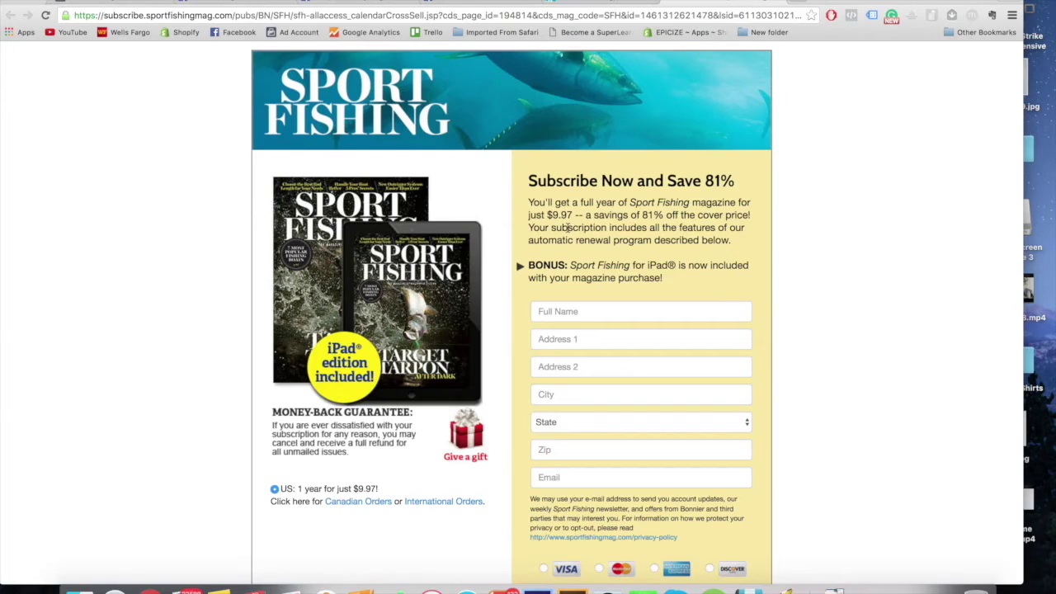
pyautogui.click(777, 2)
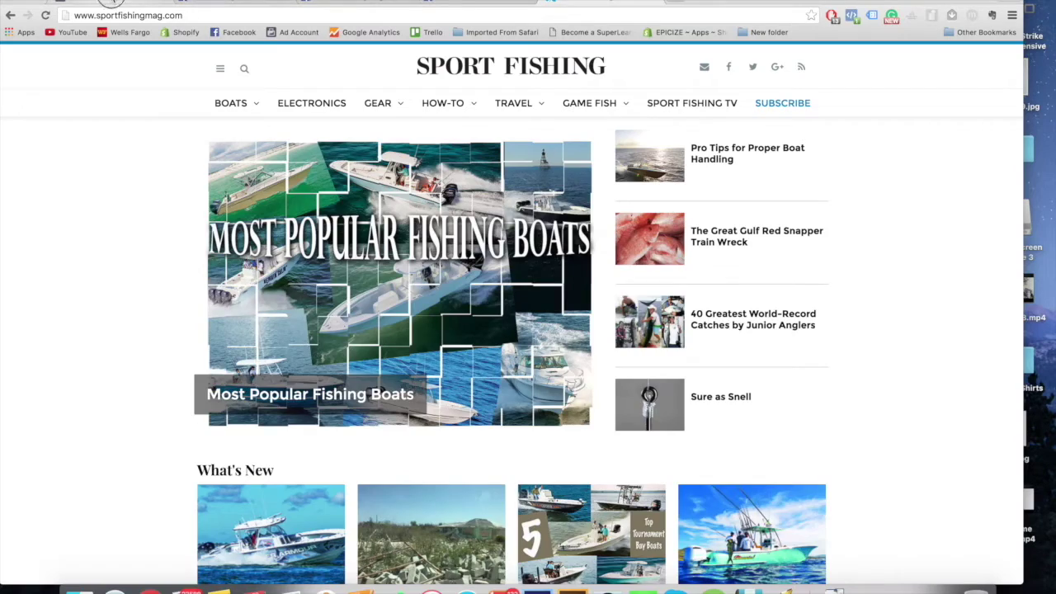
# - Paste Sport Fishing Magazine into the first empty Magazines/Subscription cell of the Pages table and return to Audience Insights
pyautogui.click(115, 4)
pyautogui.click(330, 571)
pyautogui.press('super+v')
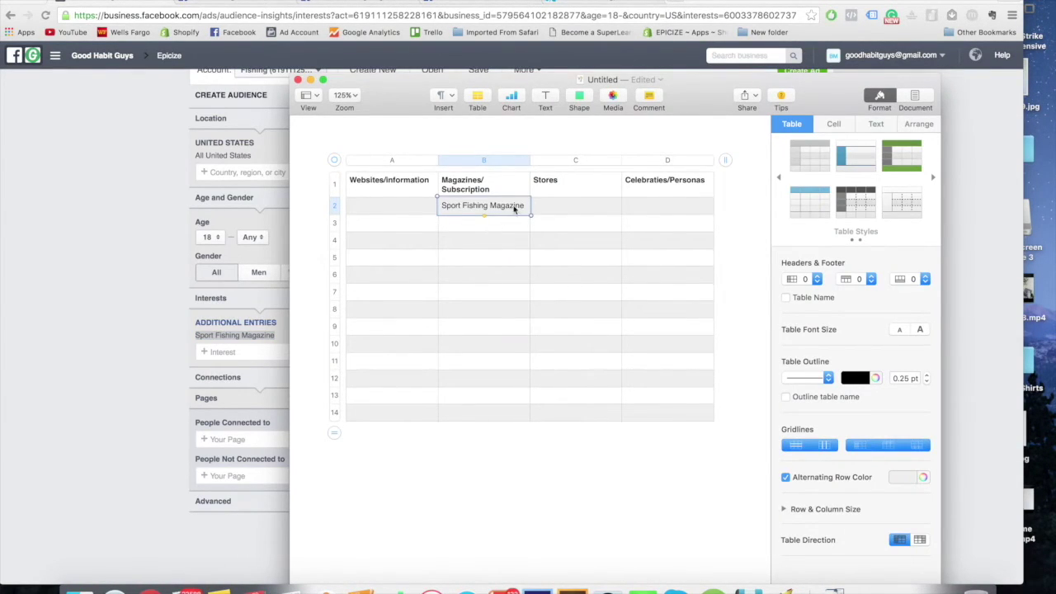
pyautogui.click(230, 237)
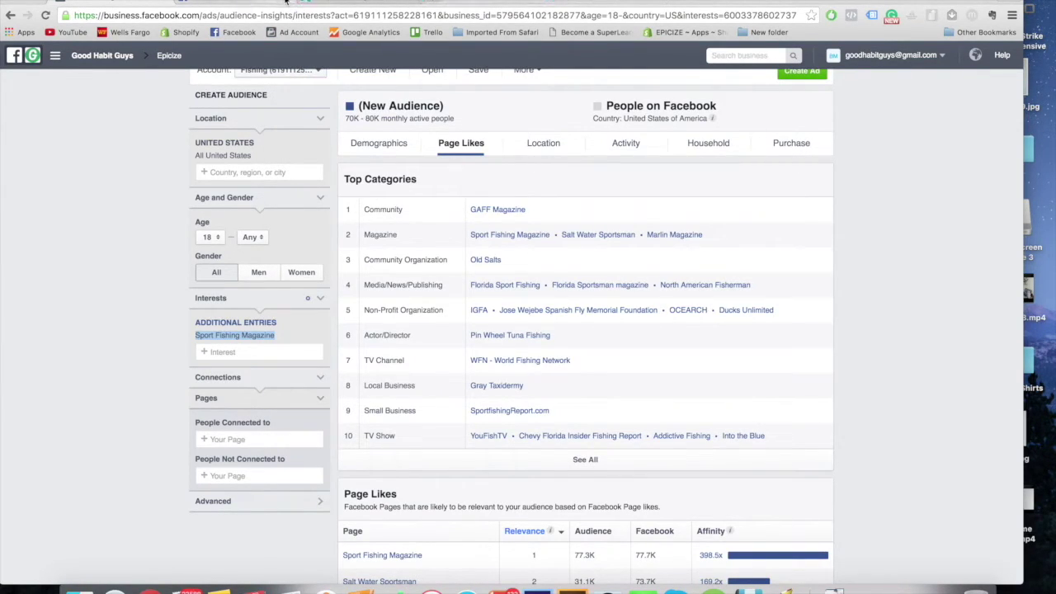
pyautogui.click(258, 338)
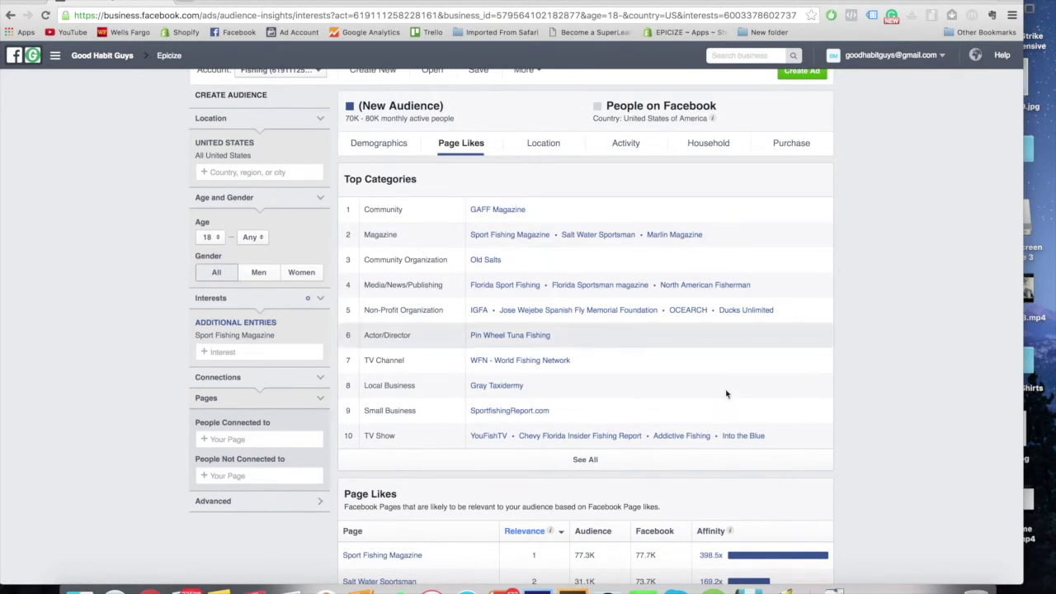
# - Open the GAFF Magazine, Sport Fishing Magazine, Salt Water Sportsman and Marlin Magazine pages in separate new tabs
pyautogui.rightClick(484, 209)
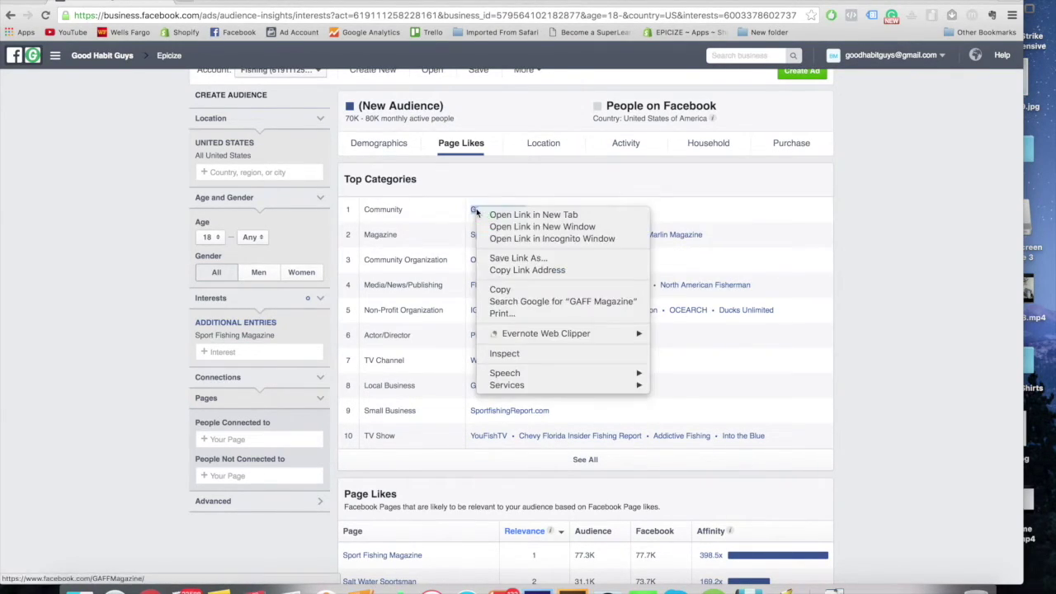
pyautogui.click(489, 215)
pyautogui.rightClick(487, 235)
pyautogui.click(511, 238)
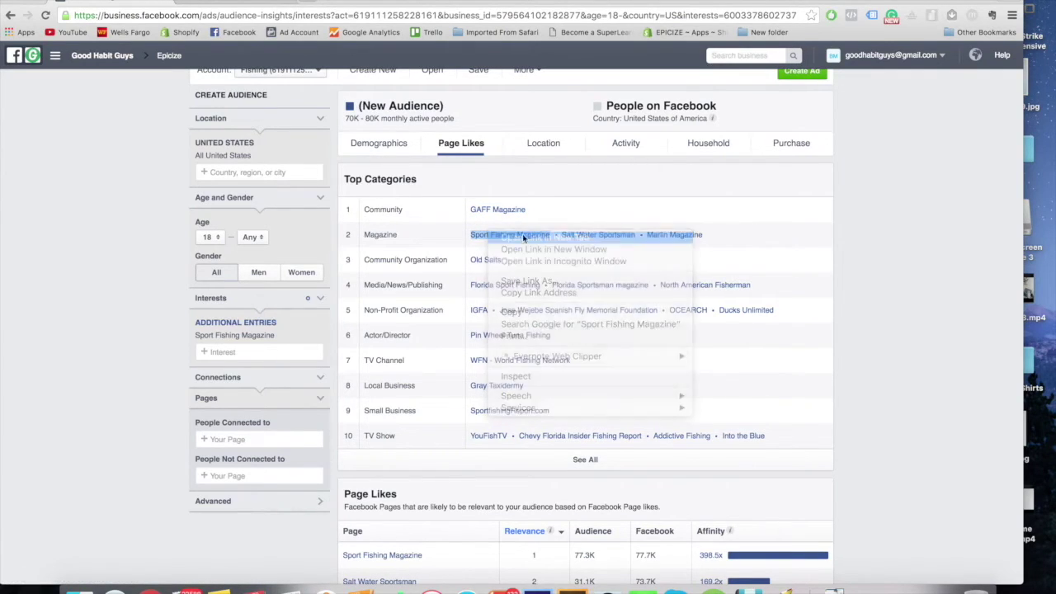
pyautogui.rightClick(601, 235)
pyautogui.click(615, 241)
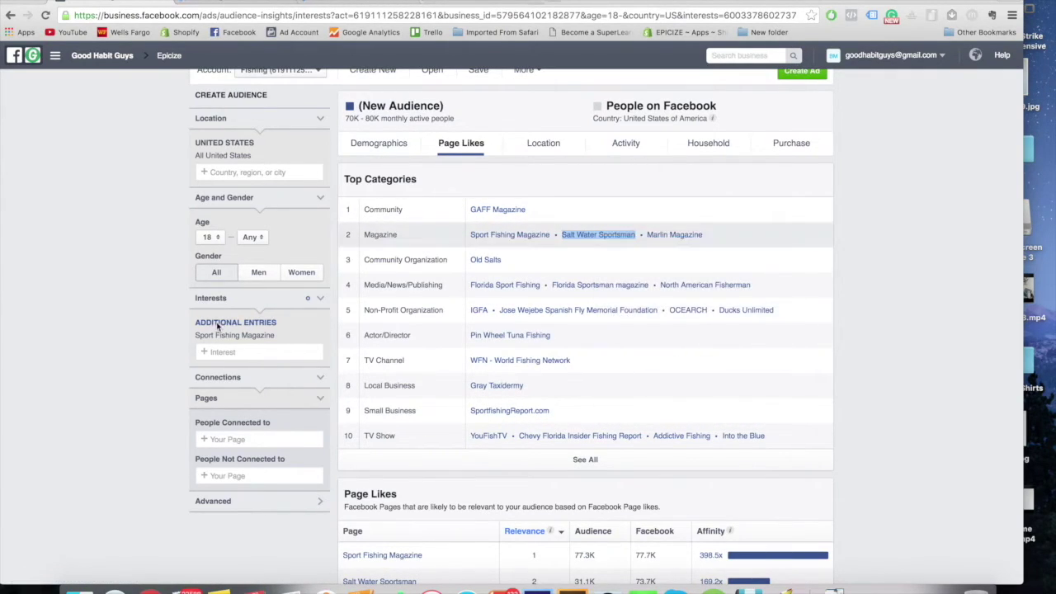
pyautogui.rightClick(674, 235)
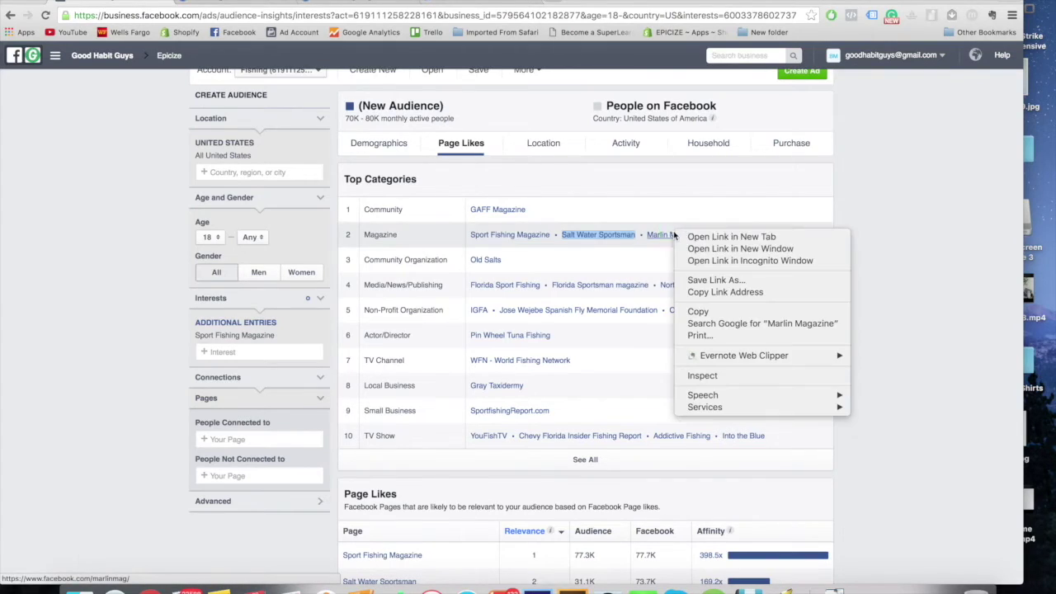
pyautogui.click(694, 238)
# - Open the Old Salts, Florida Sport Fishing, Florida Sportsman magazine and North American Fisherman pages in separate new tabs
pyautogui.rightClick(480, 264)
pyautogui.click(495, 270)
pyautogui.rightClick(486, 288)
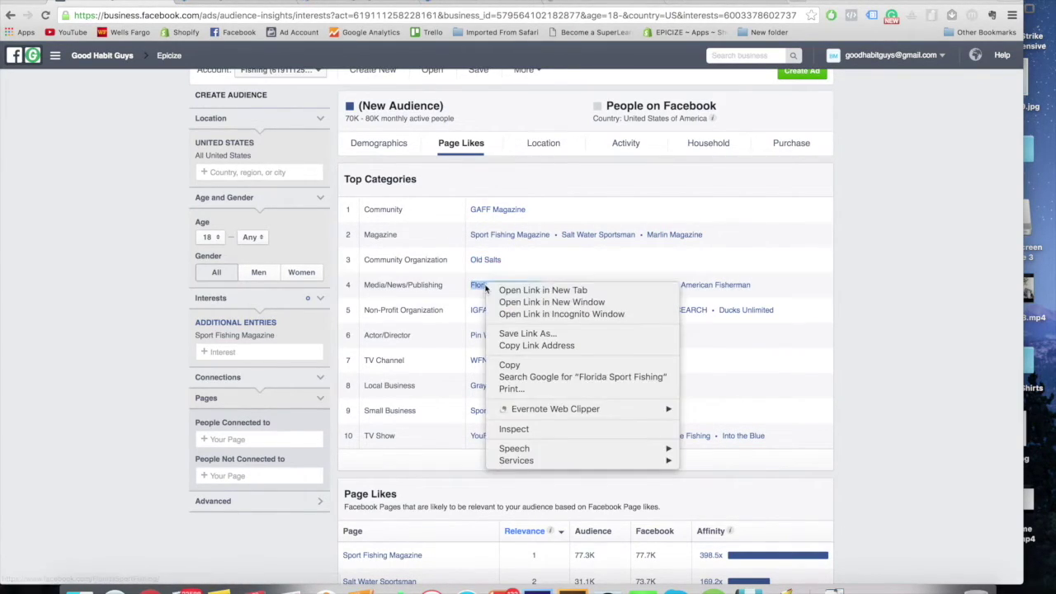
pyautogui.click(508, 294)
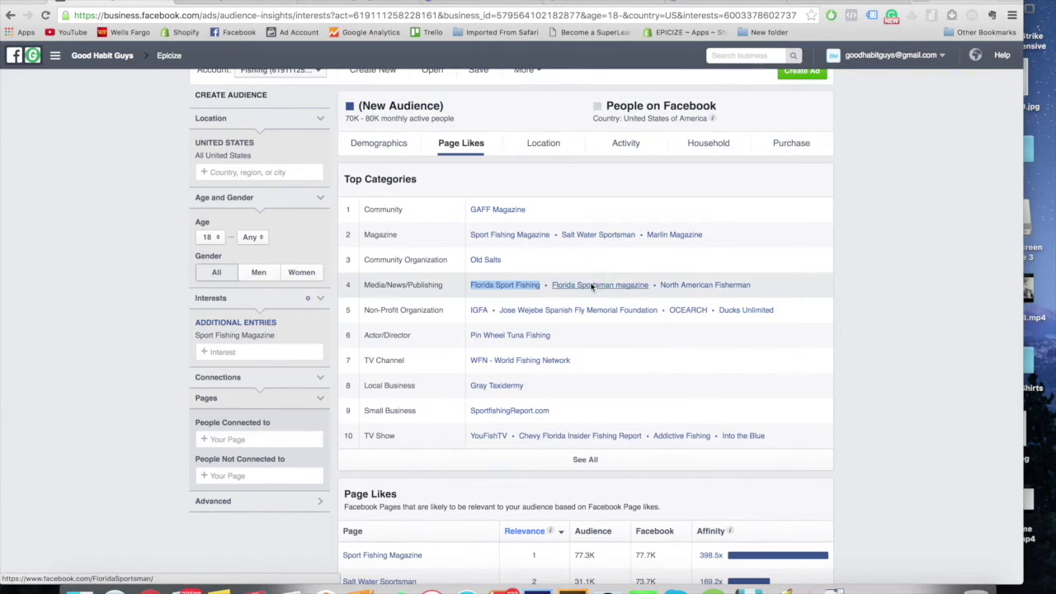
pyautogui.rightClick(591, 286)
pyautogui.click(711, 291)
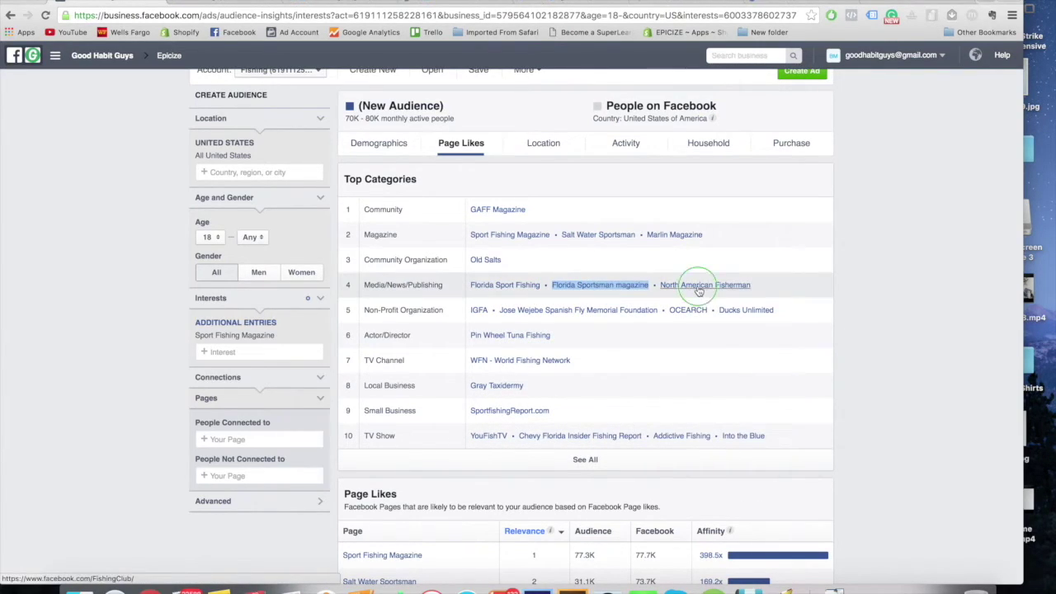
pyautogui.rightClick(696, 284)
pyautogui.click(726, 291)
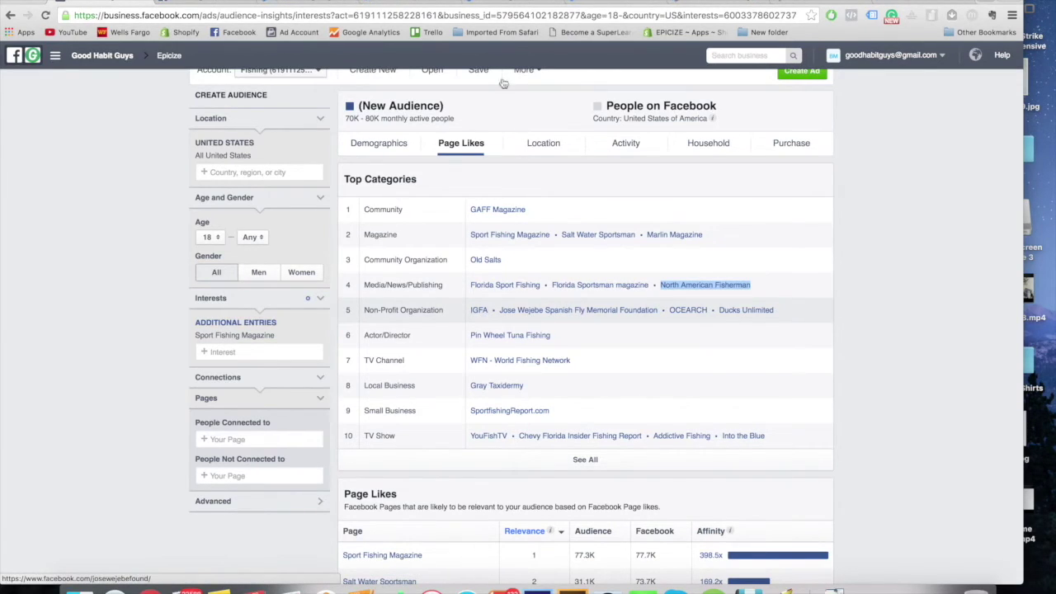
# - Replace the Sport Fishing Magazine interest with GAFF Magazine, copied from the top categories
pyautogui.rightClick(520, 210)
pyautogui.press('super+c')
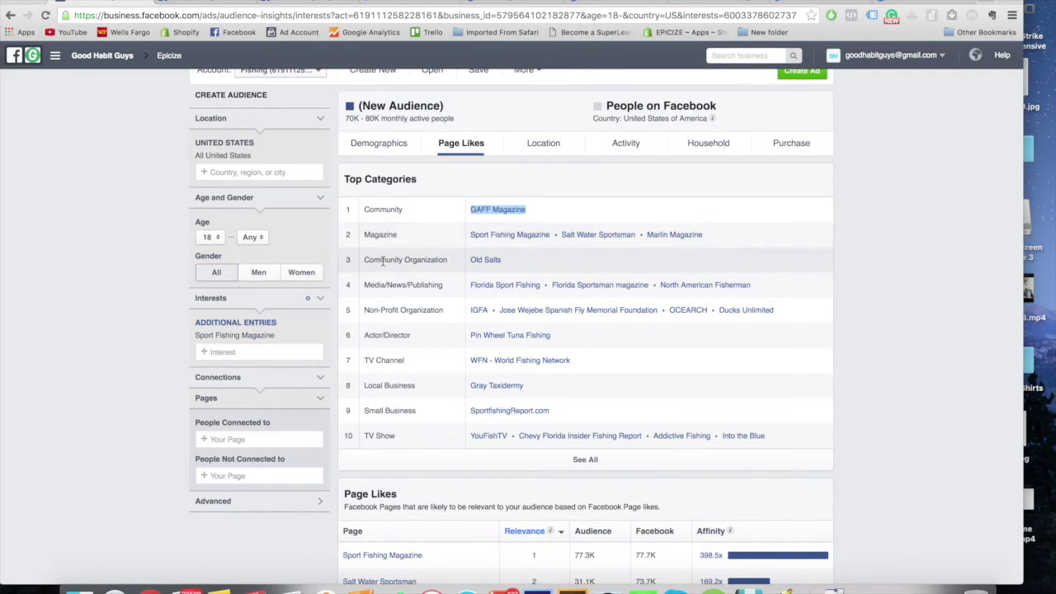
pyautogui.moveTo(321, 340)
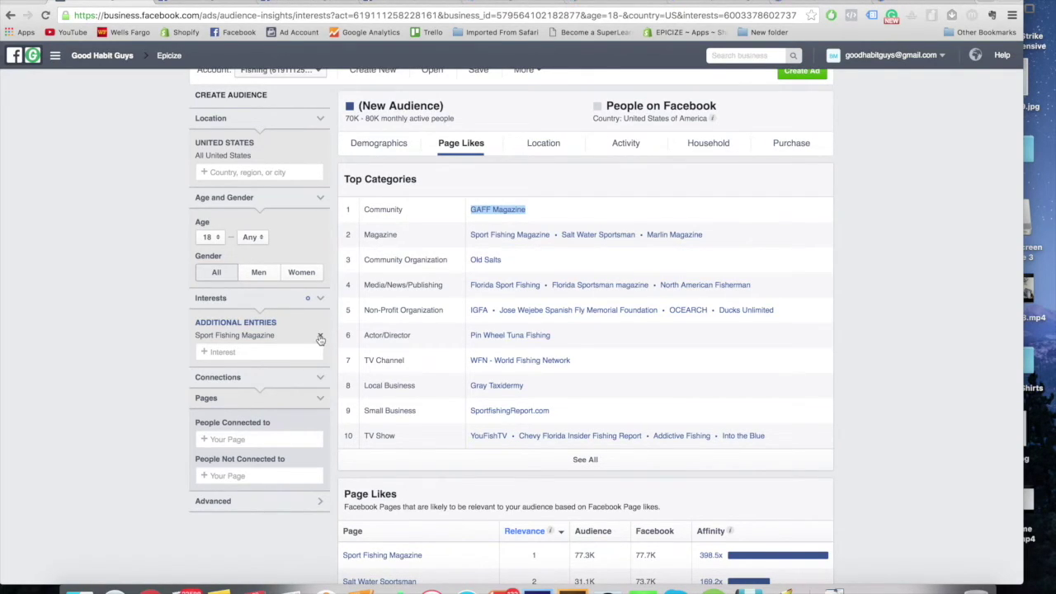
pyautogui.click(319, 335)
pyautogui.click(235, 327)
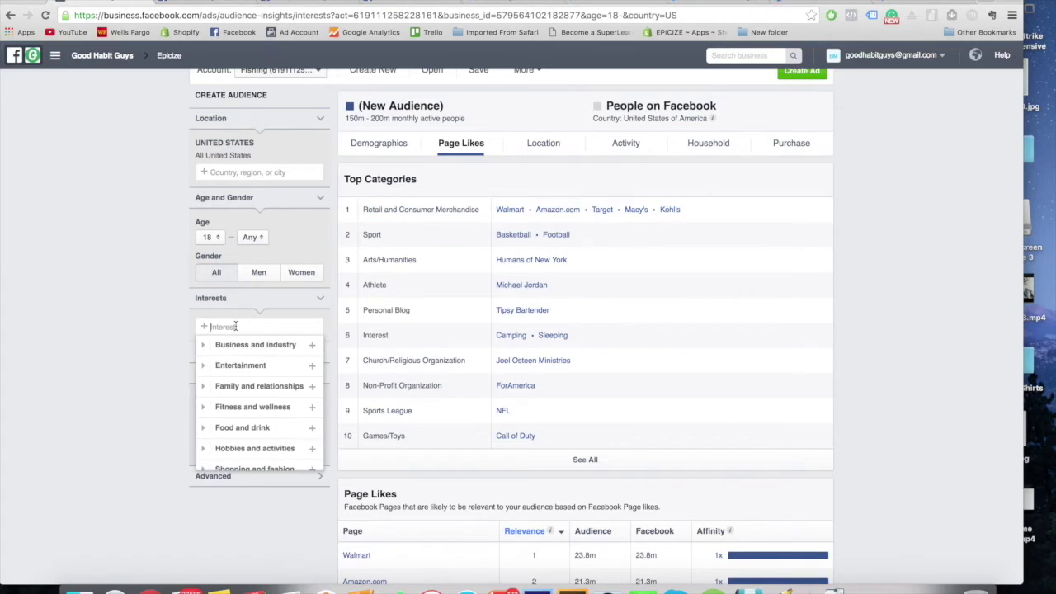
pyautogui.press('super+v')
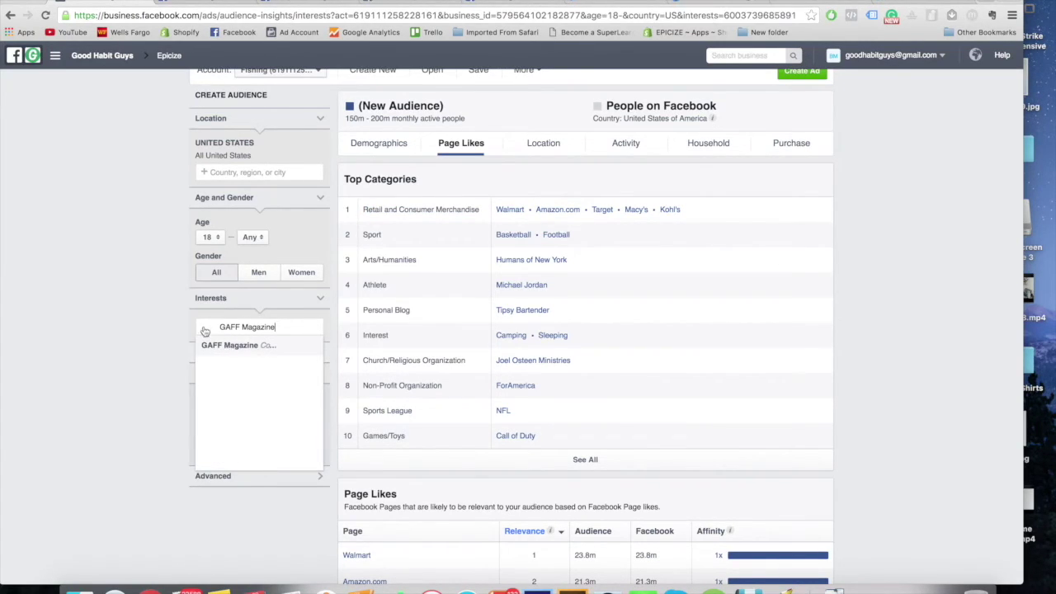
pyautogui.press('Return')
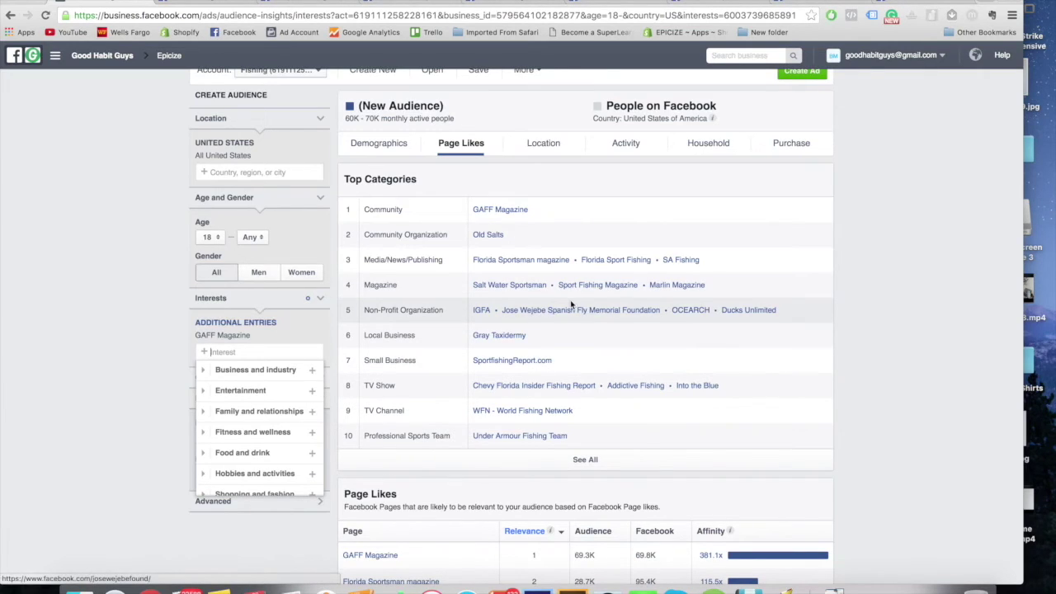
# - Open the IGFA, Jose Wejebe Spanish Fly Memorial Foundation and OCEARCH pages in separate new tabs
pyautogui.rightClick(481, 312)
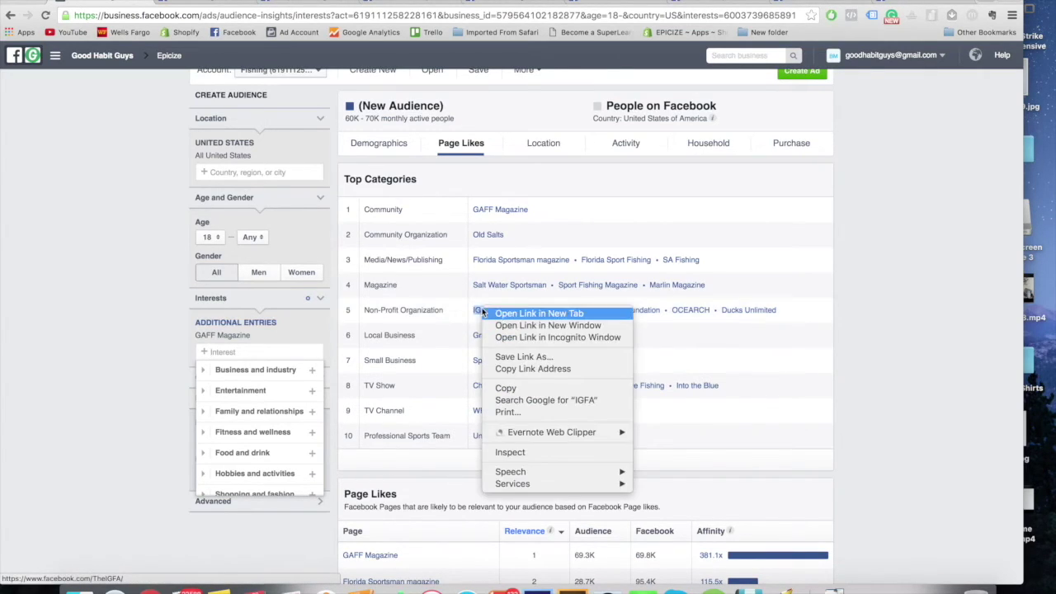
pyautogui.click(575, 317)
pyautogui.rightClick(586, 312)
pyautogui.click(601, 312)
pyautogui.rightClick(680, 310)
pyautogui.click(692, 313)
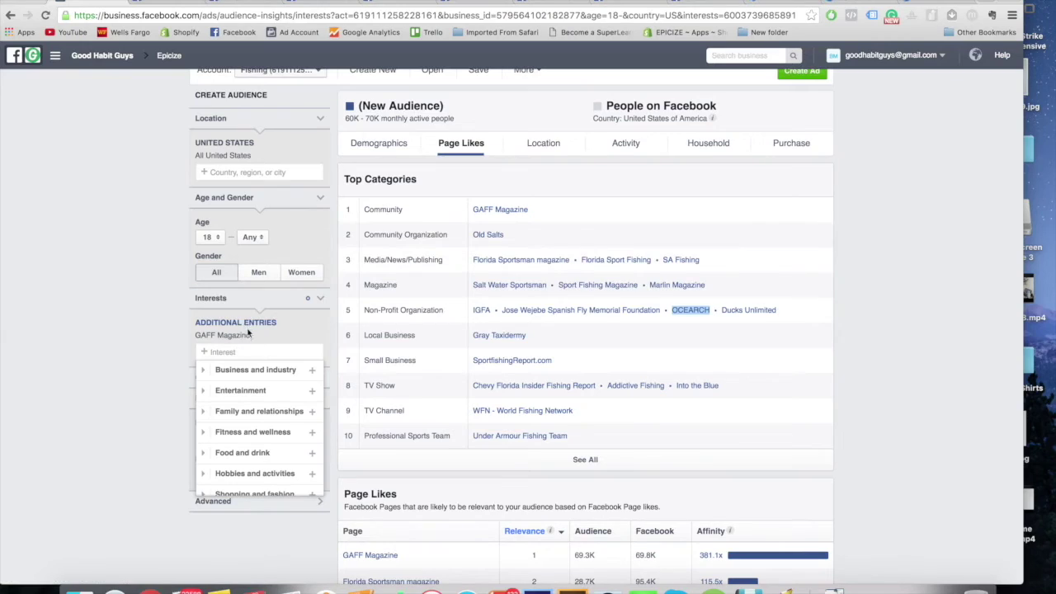
pyautogui.click(612, 339)
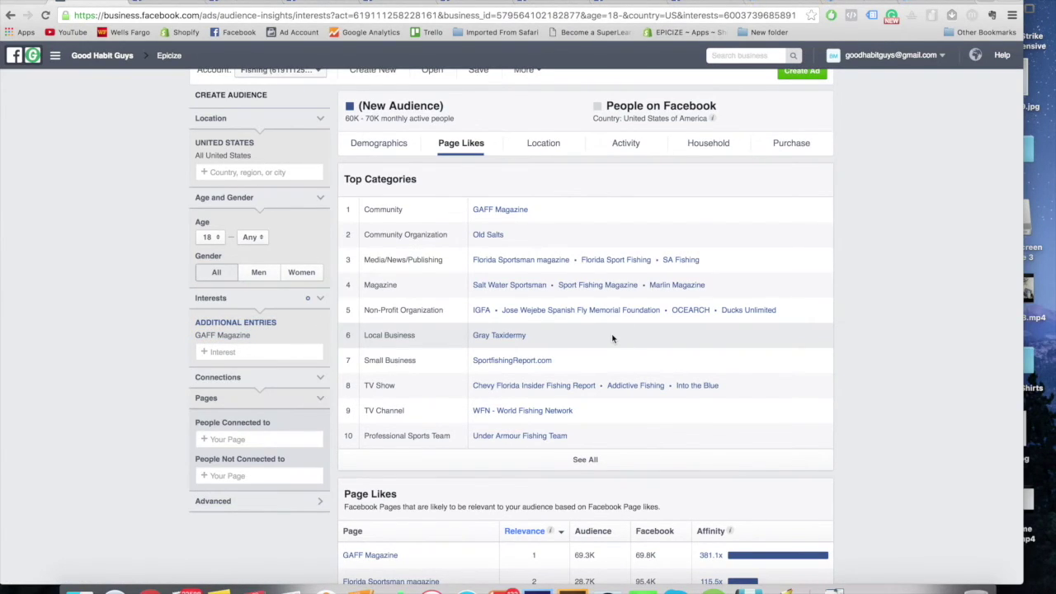